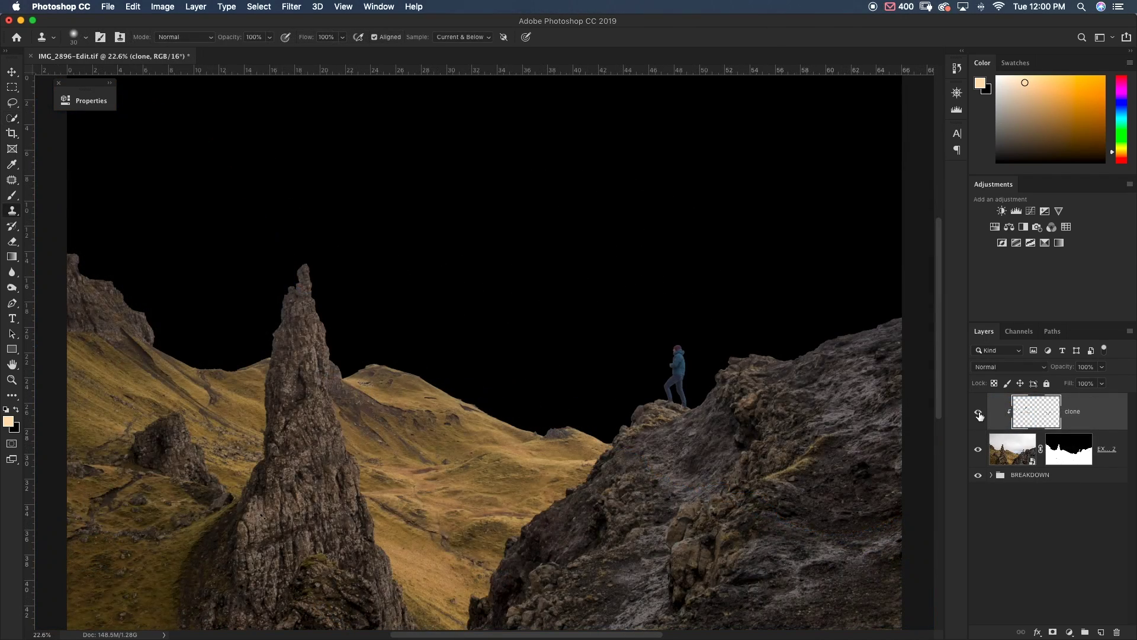
# Step: Toggle the clone layer's visibility to compare the edge with and without the cleanup
pyautogui.click(978, 412)
pyautogui.click(978, 413)
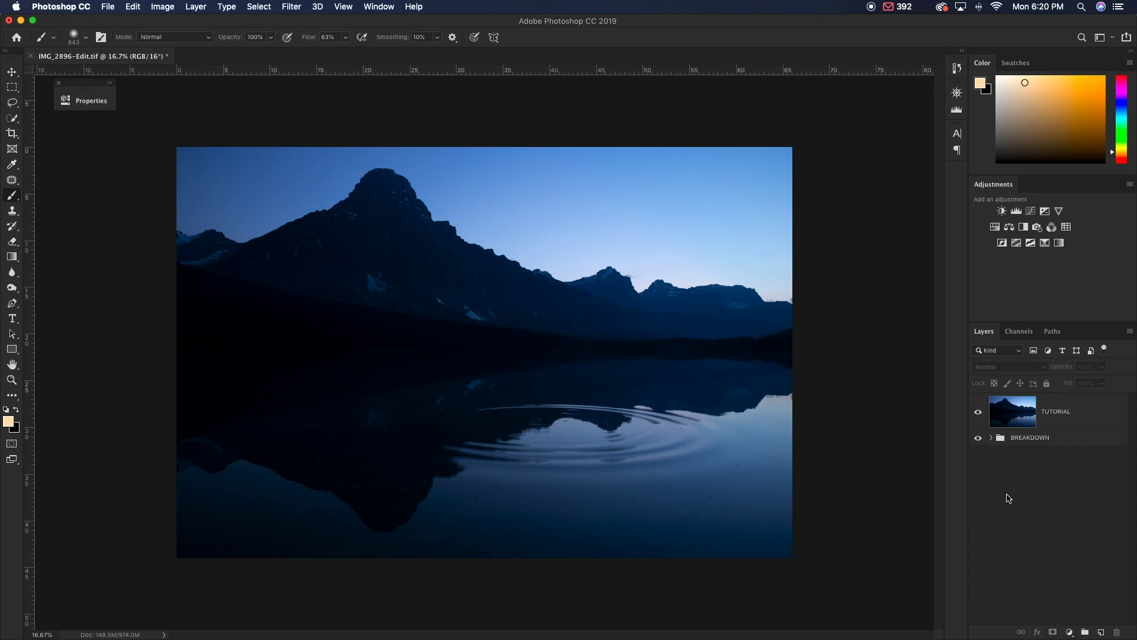
# Step: Select the entire sky on the TUTORIAL layer with the Quick Selection tool
pyautogui.press('w')
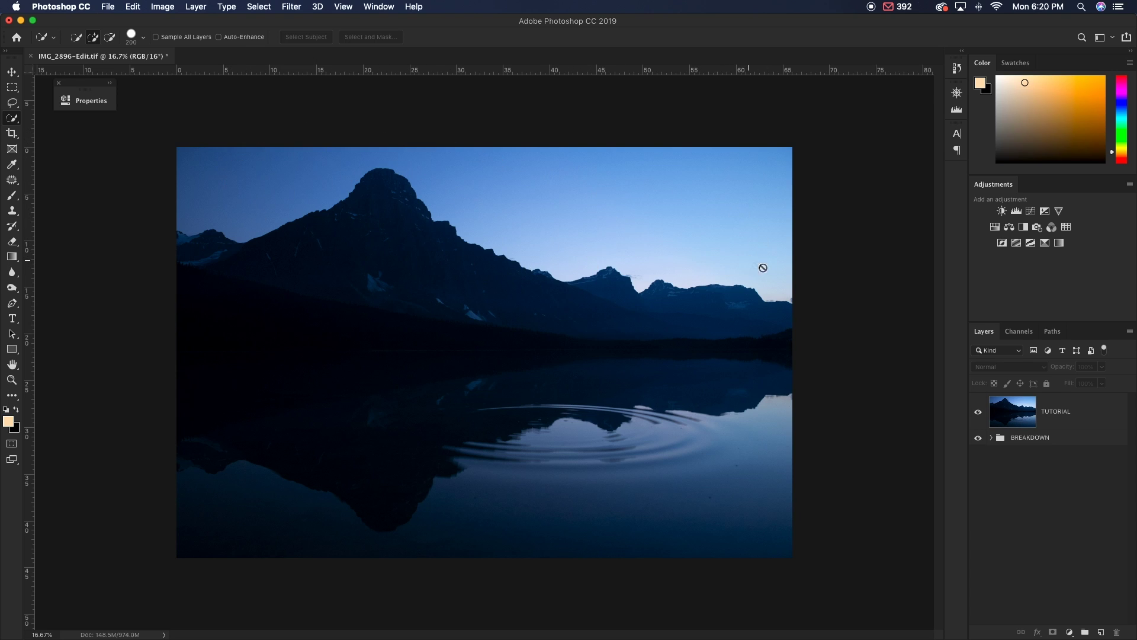
pyautogui.click(1020, 415)
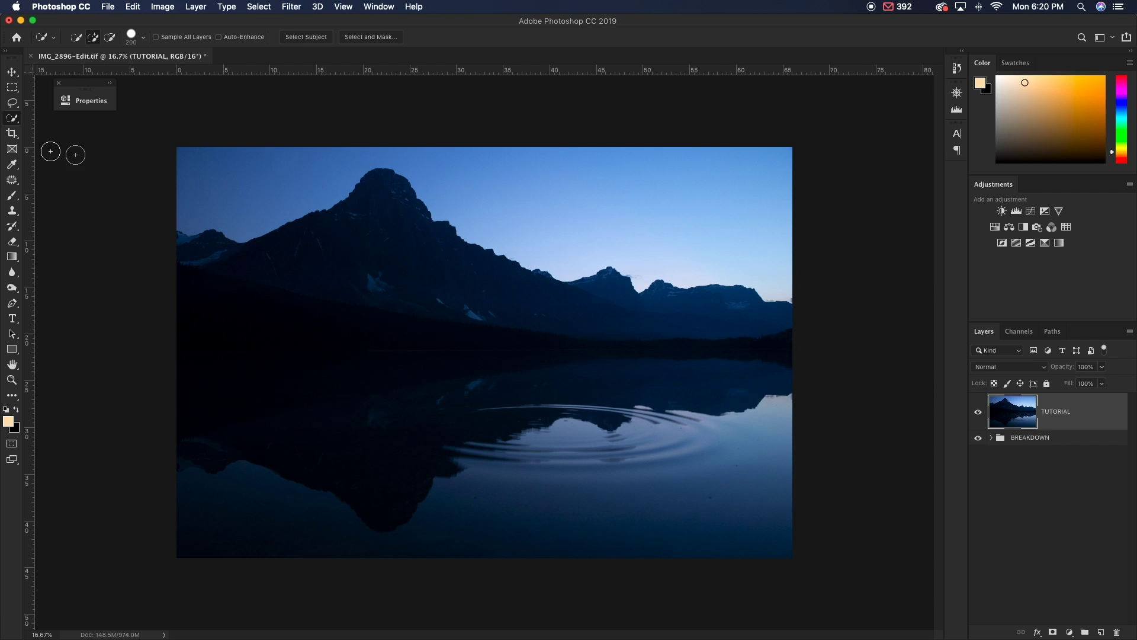
pyautogui.moveTo(360, 150)
pyautogui.mouseDown()
pyautogui.moveTo(413, 147)
pyautogui.moveTo(607, 215)
pyautogui.mouseUp()
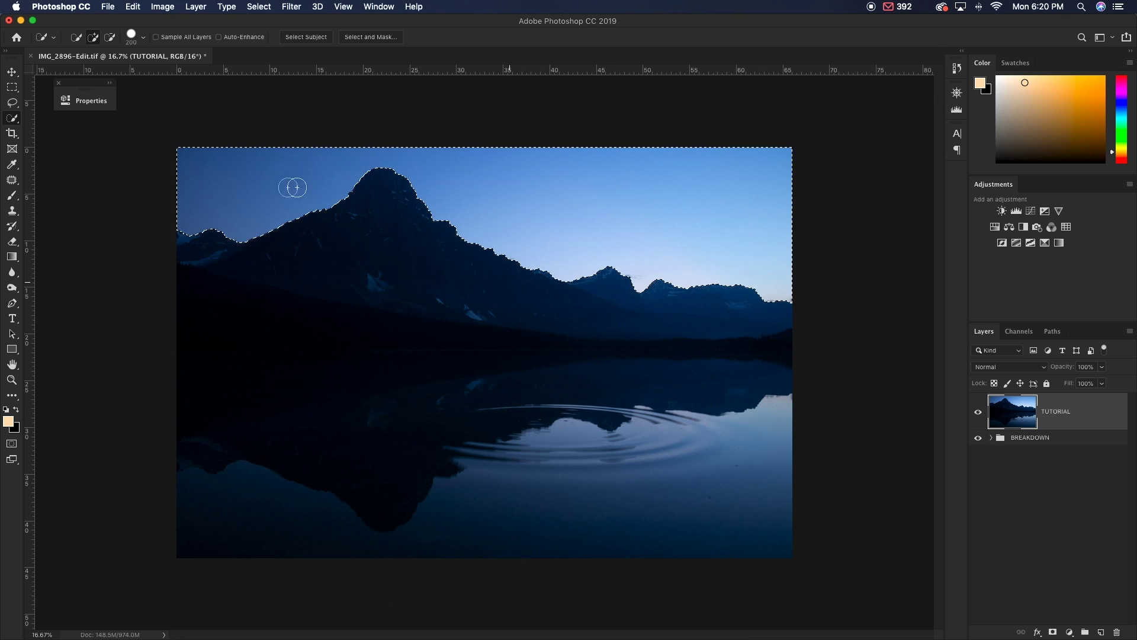
# Step: Hide the BREAKDOWN group, add a layer mask to TUTORIAL from the selection, and invert it so the sky is masked out
pyautogui.click(977, 437)
pyautogui.click(1053, 631)
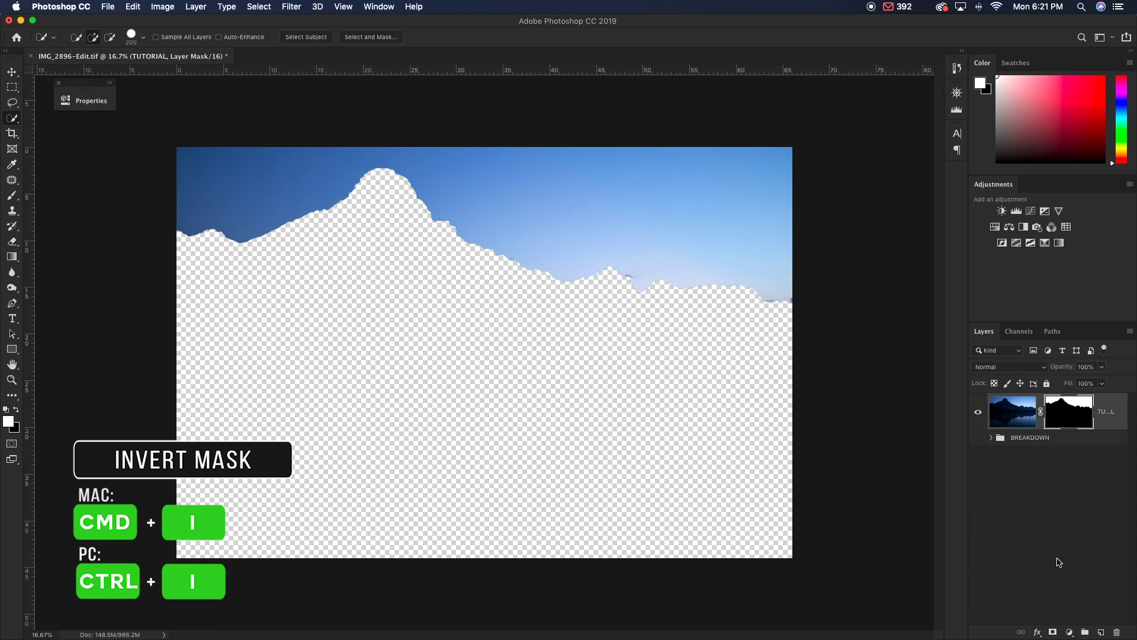
pyautogui.press('super+i')
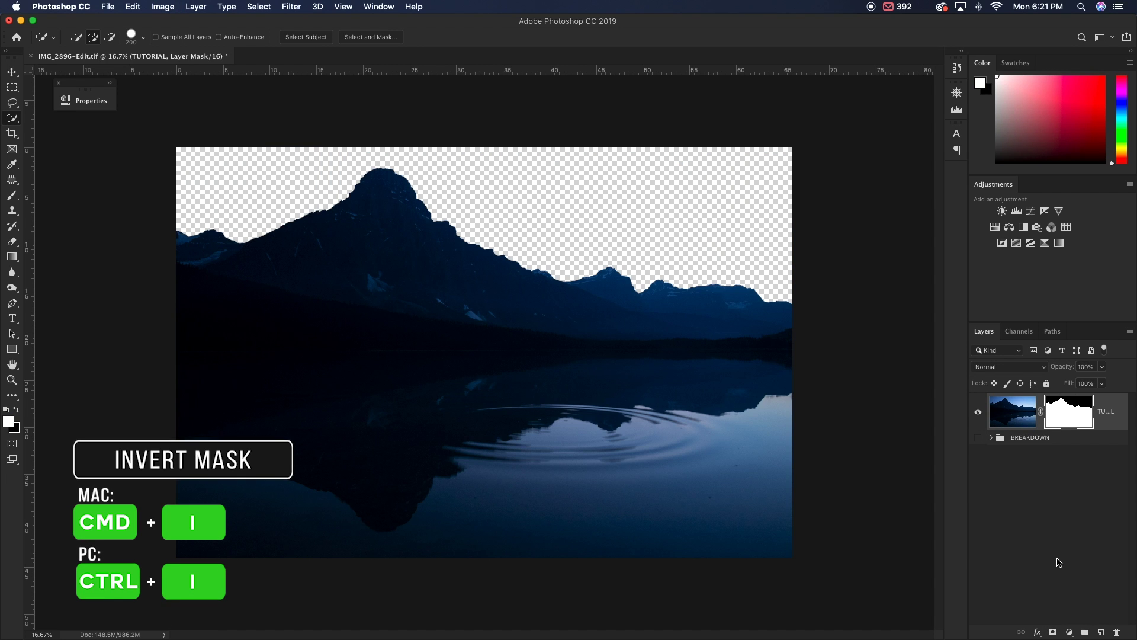
# Step: Examine the masked mountain ridgeline up close for leftover sky fringing against the transparent background
pyautogui.press('super+plus')
pyautogui.press('super+plus')
pyautogui.press('super+plus')
pyautogui.press('super+plus')
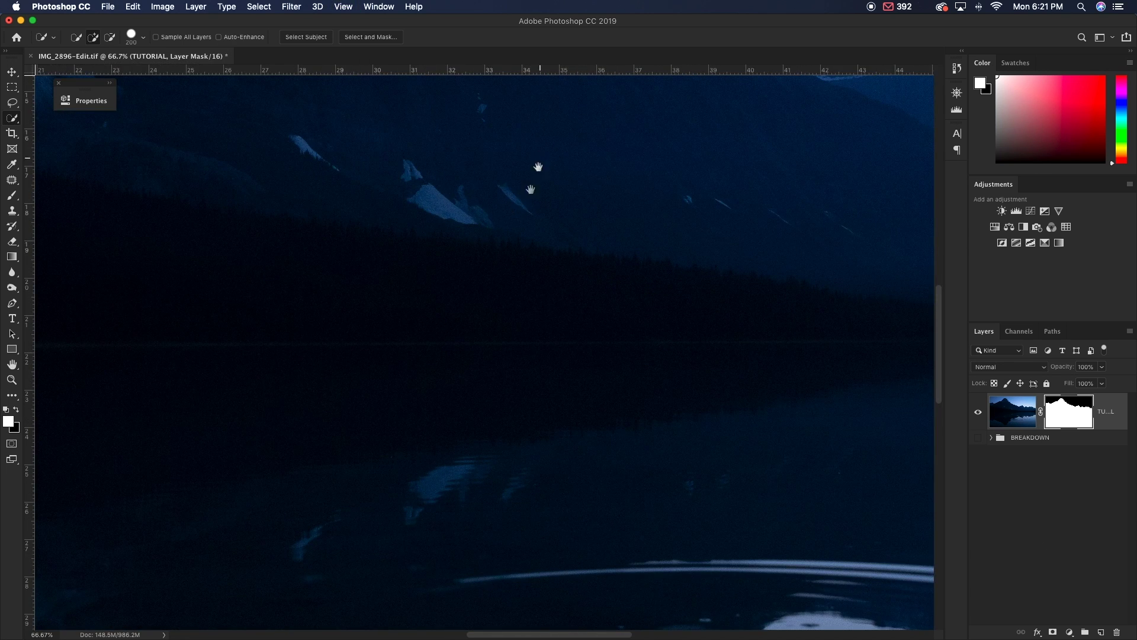
pyautogui.moveTo(538, 168); pyautogui.dragTo(421, 442)
pyautogui.moveTo(697, 375)
pyautogui.mouseDown()
pyautogui.moveTo(445, 380)
pyautogui.moveTo(343, 358)
pyautogui.mouseUp()
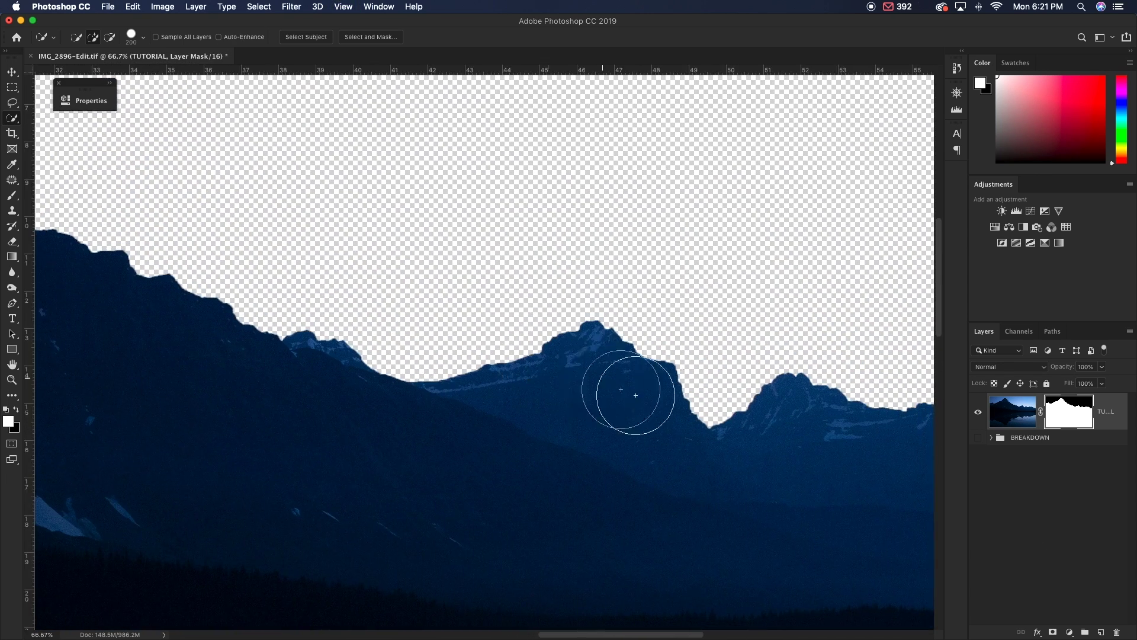
pyautogui.moveTo(751, 392); pyautogui.dragTo(486, 374)
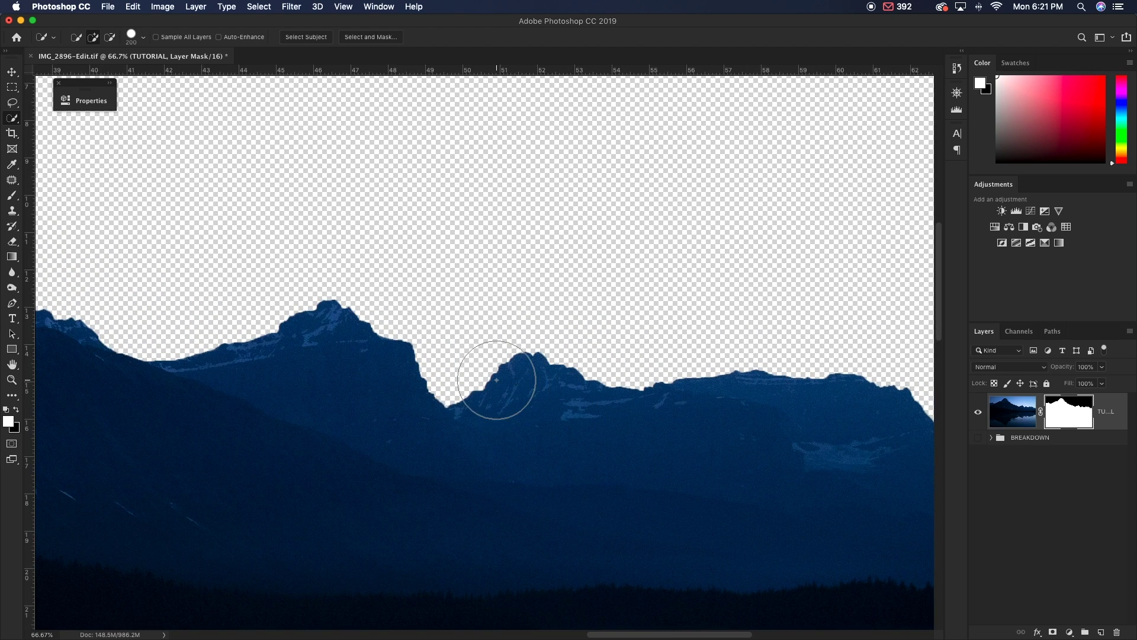
pyautogui.press('super+r')
pyautogui.moveTo(297, 340); pyautogui.dragTo(632, 384)
pyautogui.press('super+r')
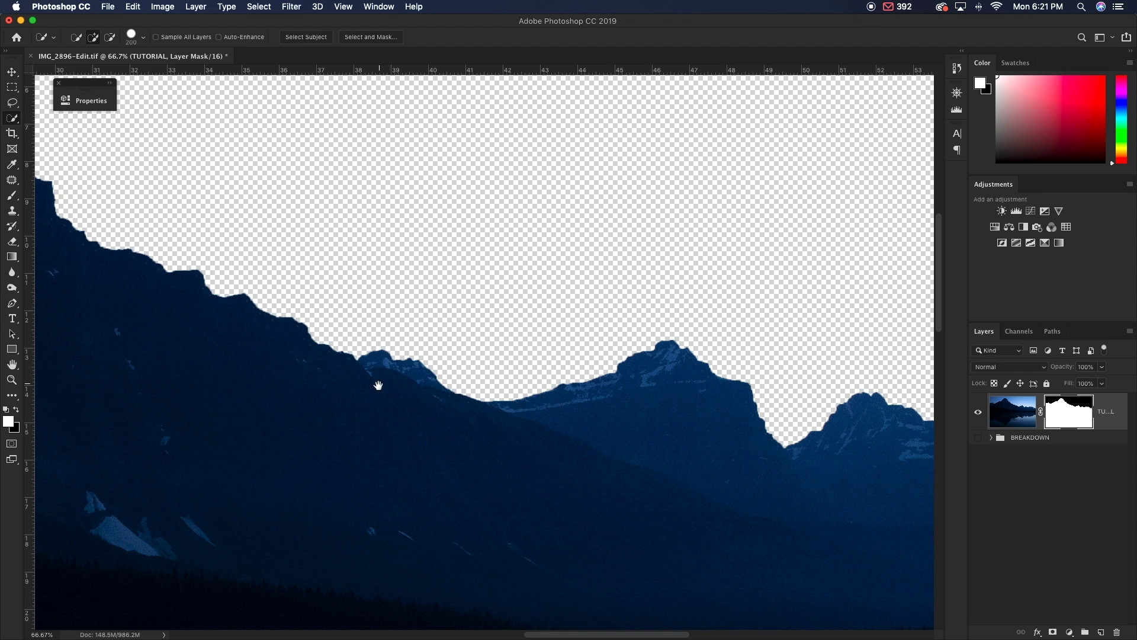
# Step: Create a new layer between TUTORIAL and the BREAKDOWN group and fill it with black
pyautogui.click(1053, 438)
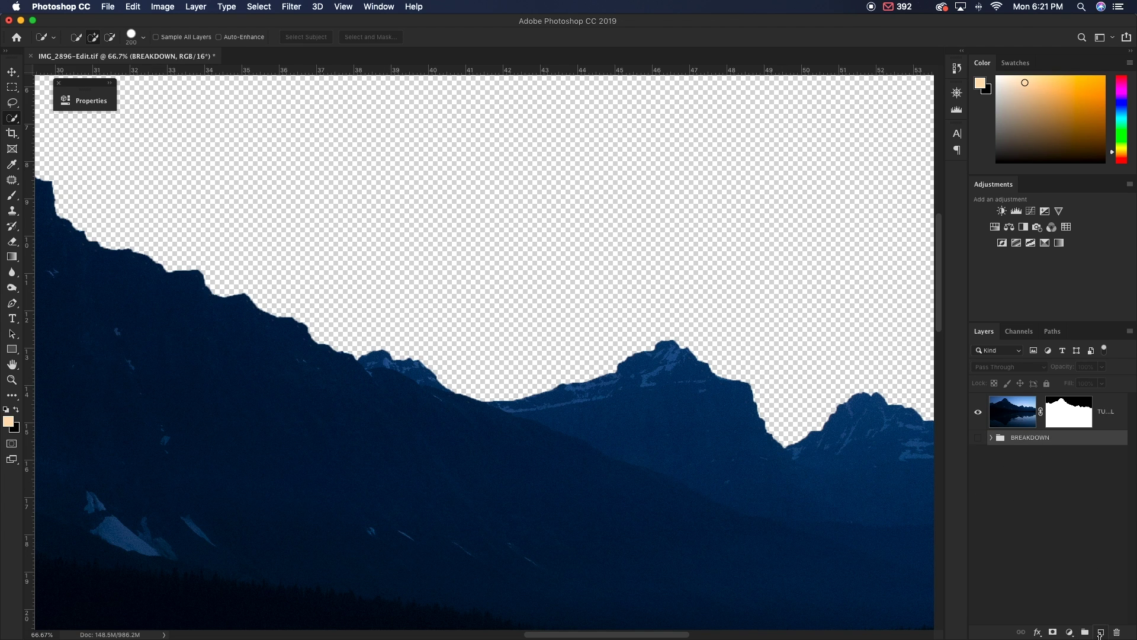
pyautogui.click(1101, 633)
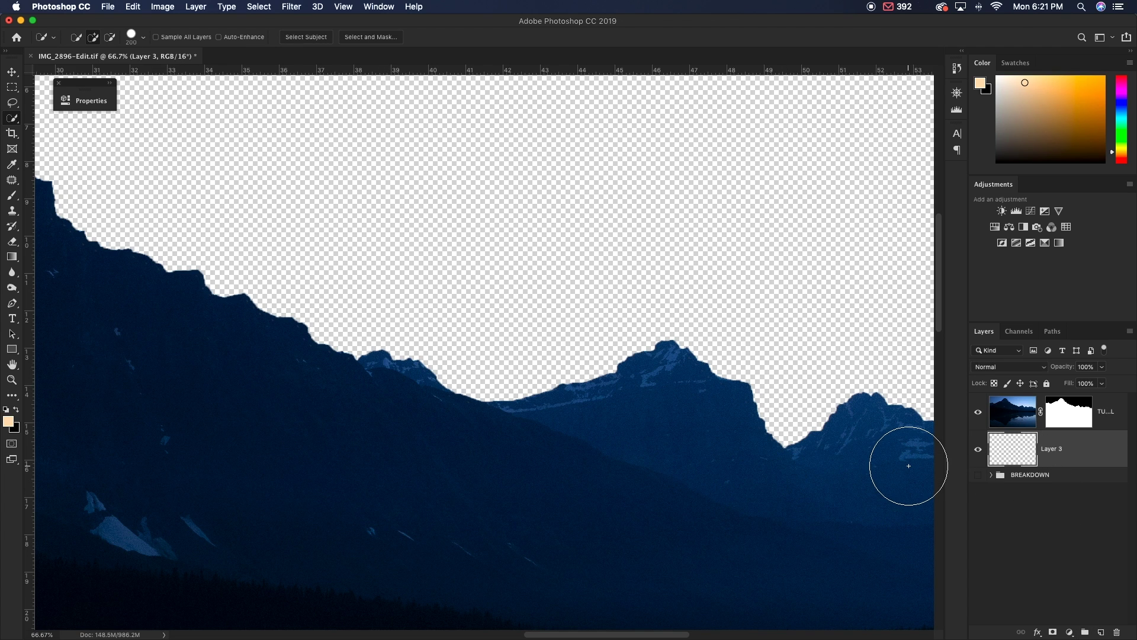
pyautogui.press('super+BackSpace')
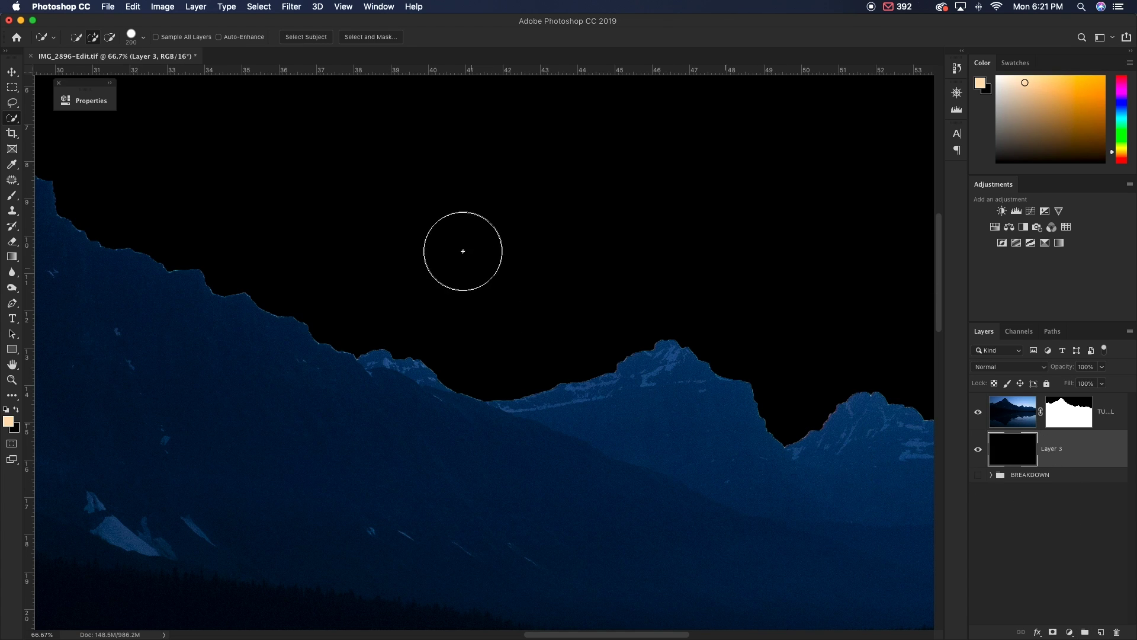
# Step: Examine the ridgeline against the black background for bright fringing along the mask edge
pyautogui.moveTo(407, 314); pyautogui.dragTo(746, 448)
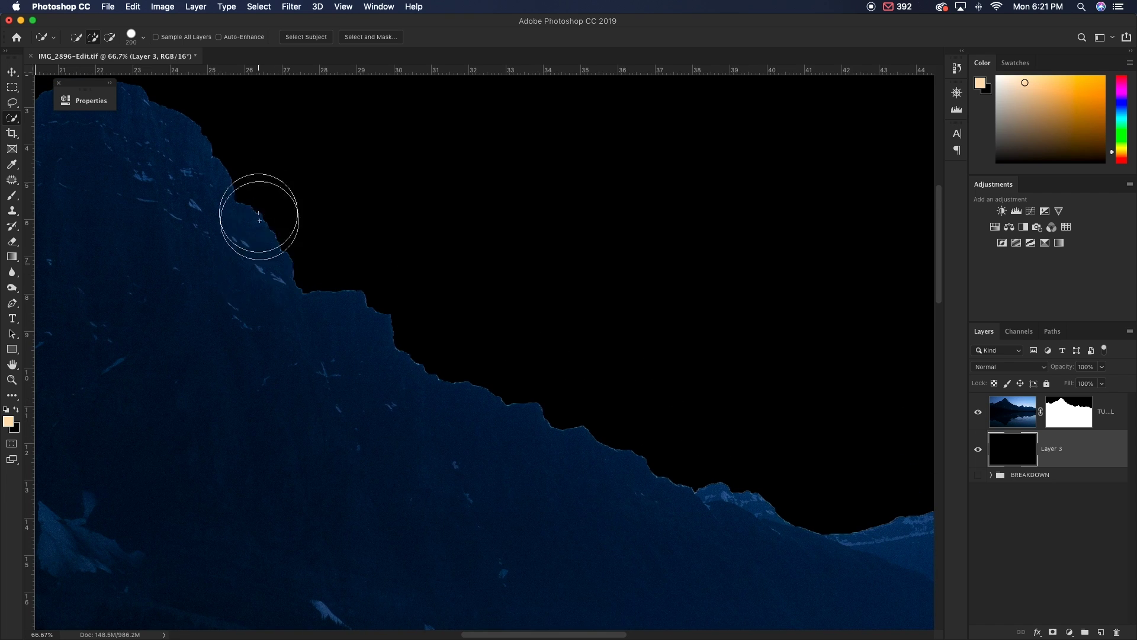
pyautogui.moveTo(528, 415); pyautogui.dragTo(361, 347)
pyautogui.moveTo(657, 414); pyautogui.dragTo(514, 402)
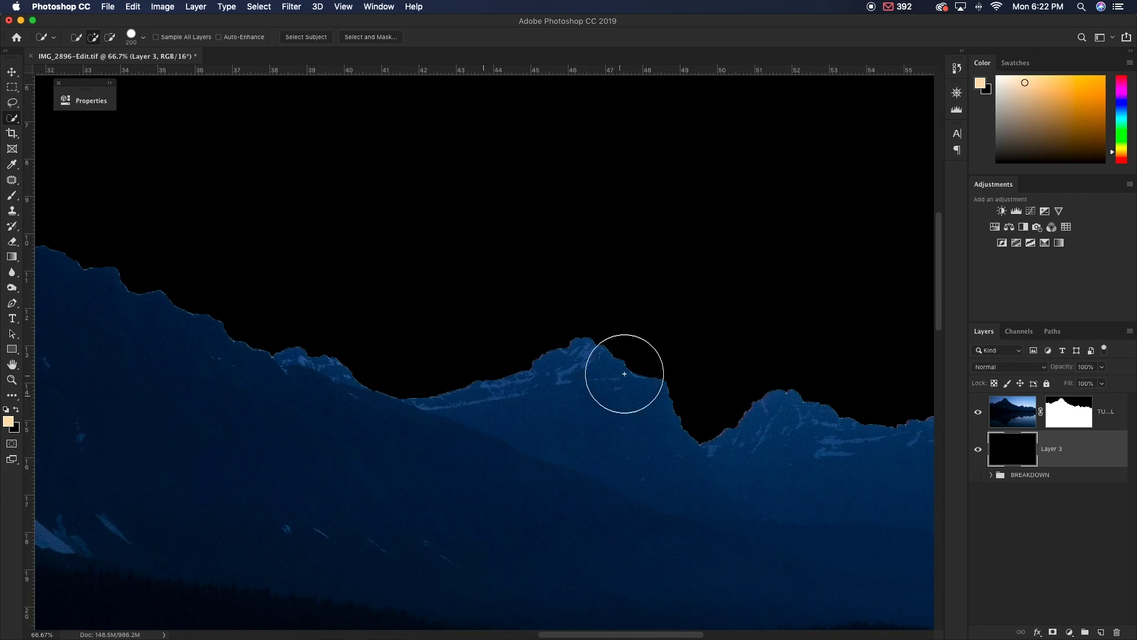
pyautogui.moveTo(767, 417); pyautogui.dragTo(502, 398)
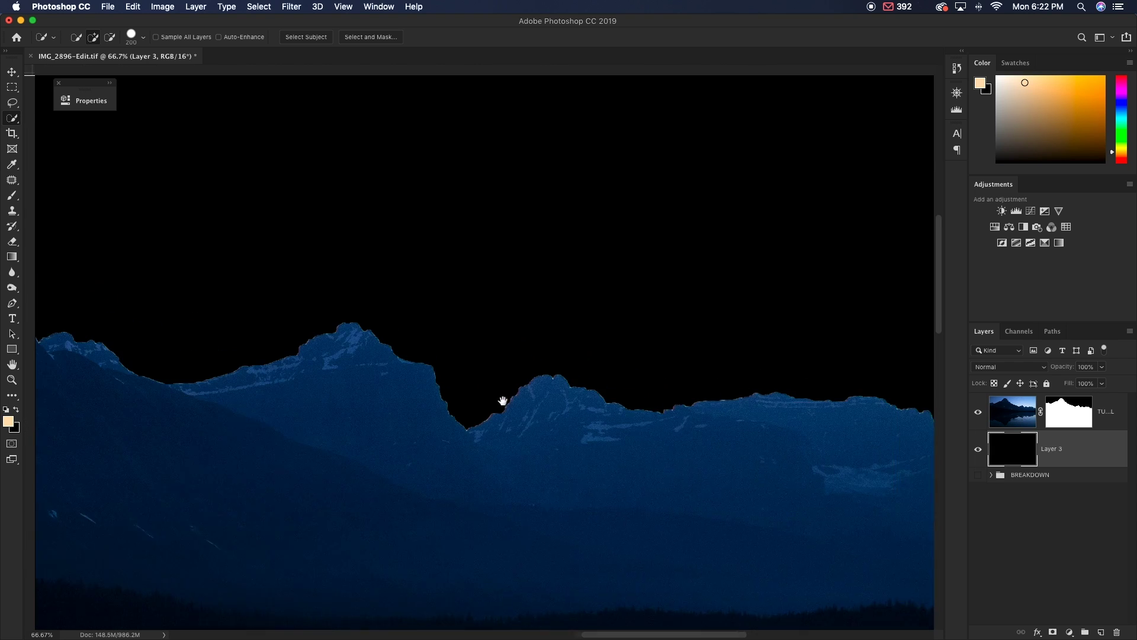
pyautogui.moveTo(767, 401); pyautogui.dragTo(558, 394)
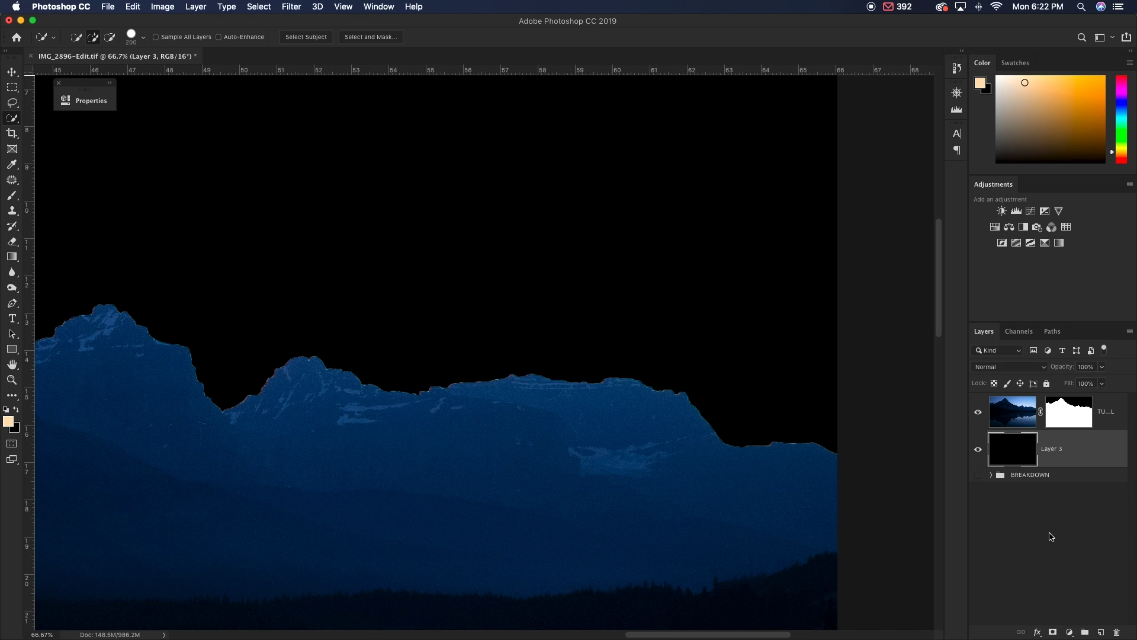
pyautogui.hscroll(1, 705, 503)
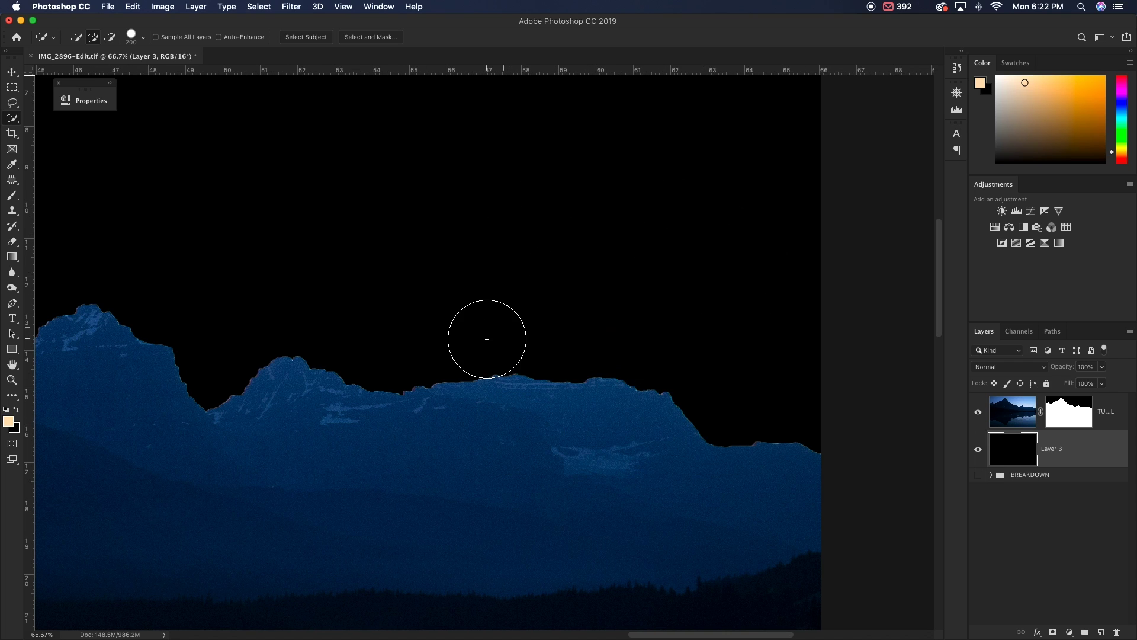
pyautogui.scroll(-2, 492, 403)
pyautogui.moveTo(530, 463); pyautogui.dragTo(729, 477)
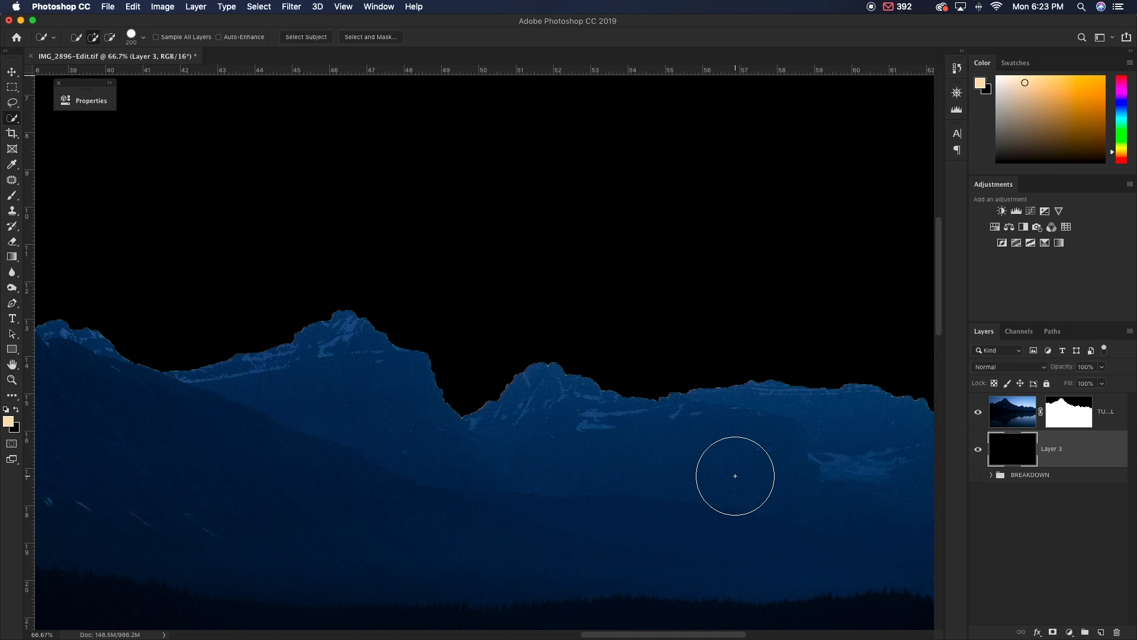
# Step: Add a new blank layer above TUTORIAL, clip it to that layer, and choose the Clone Stamp tool
pyautogui.hotkey('alt', ']')
pyautogui.moveTo(712, 447); pyautogui.dragTo(1125, 467)
pyautogui.moveTo(184, 210); pyautogui.dragTo(486, 416)
pyautogui.moveTo(178, 230); pyautogui.dragTo(433, 154)
pyautogui.moveTo(635, 287); pyautogui.dragTo(274, 270)
pyautogui.hscroll(7, 735, 492)
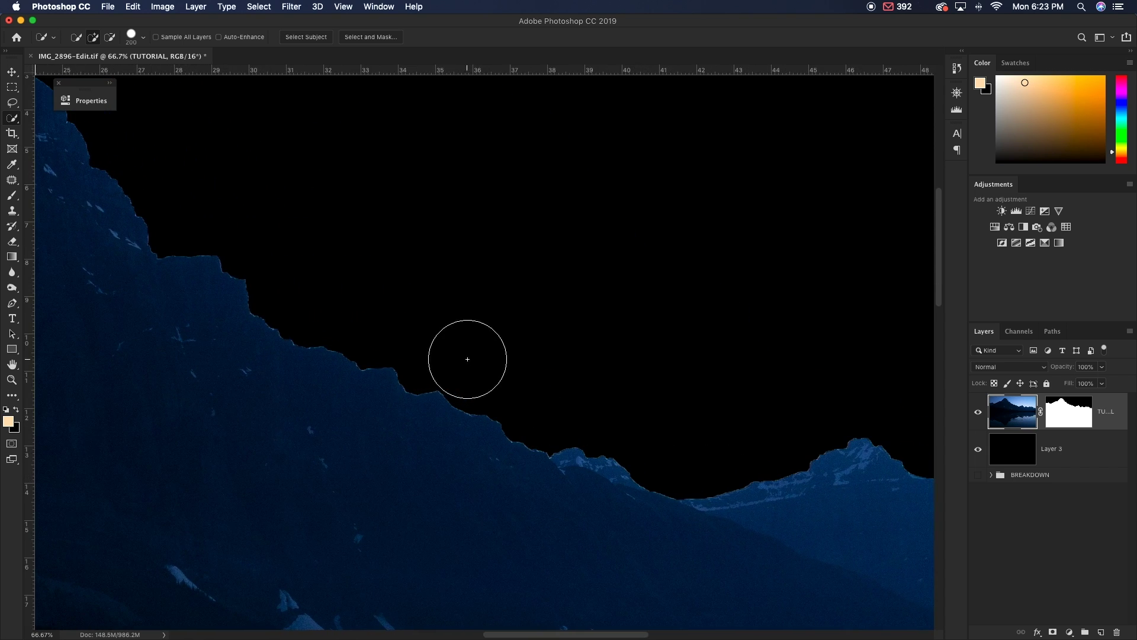
pyautogui.click(1103, 632)
pyautogui.scroll(-1, 388, 185)
pyautogui.hscroll(1, 388, 186)
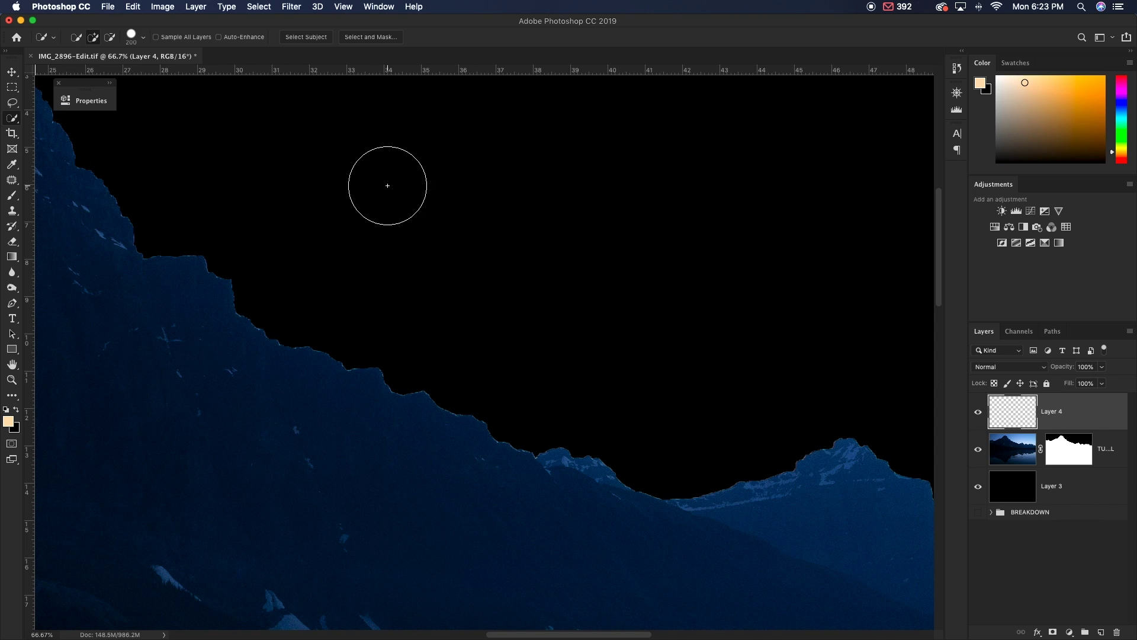
pyautogui.press('s')
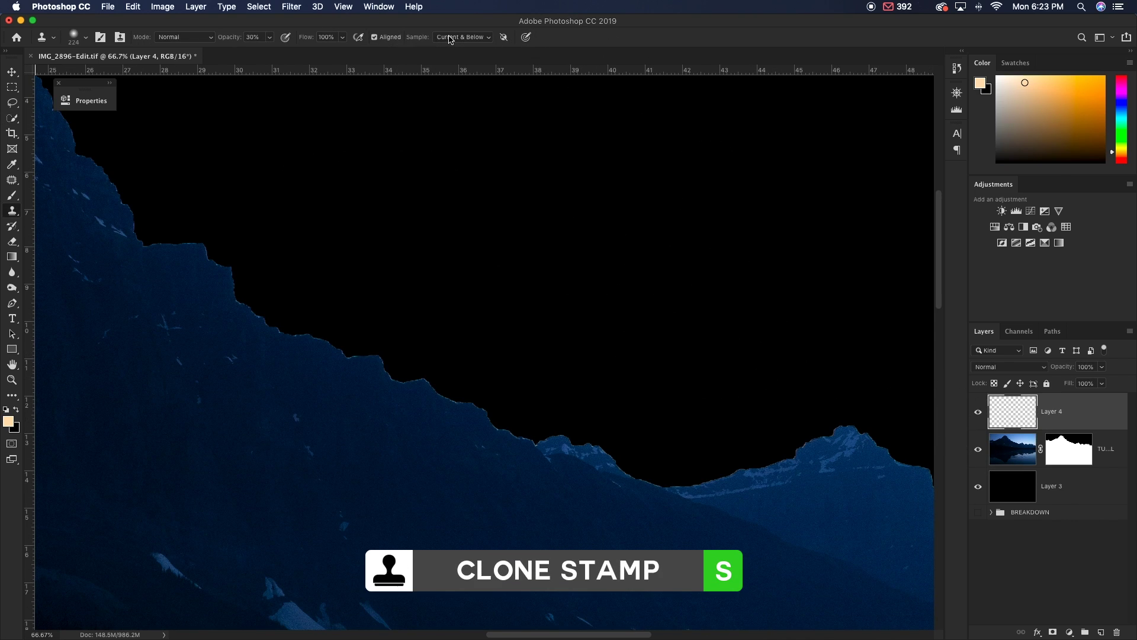
pyautogui.keyDown('alt'); pyautogui.click(1067, 427); pyautogui.keyUp('alt')
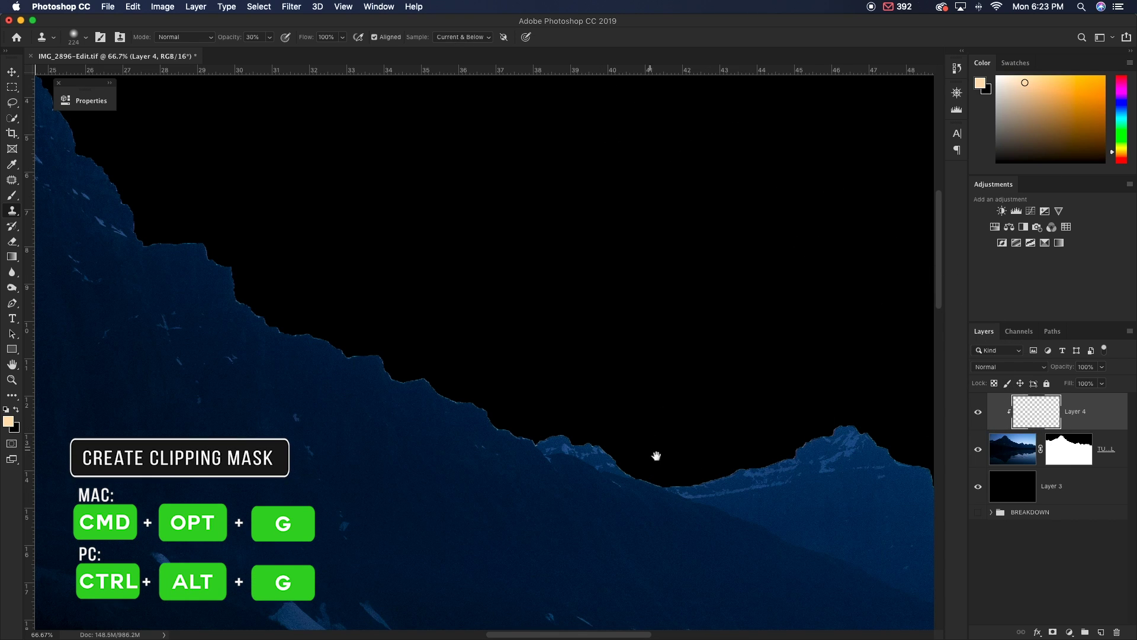
# Step: Set the Clone Stamp to 100% opacity with a 30 px brush
pyautogui.moveTo(655, 457); pyautogui.dragTo(580, 412)
pyautogui.moveTo(747, 439); pyautogui.dragTo(718, 442)
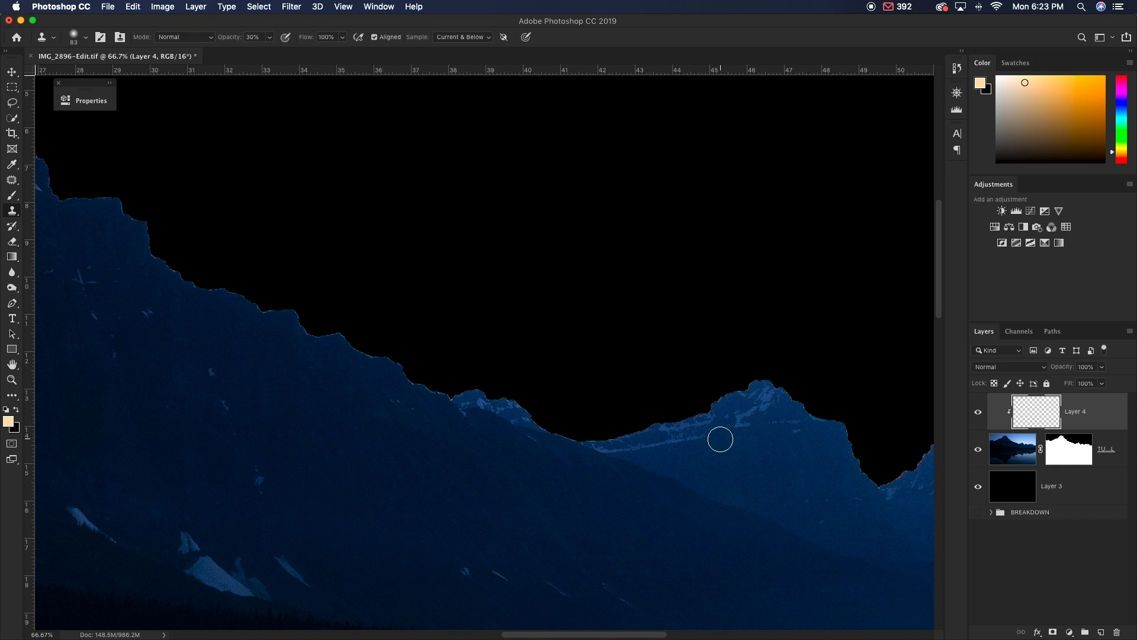
pyautogui.click(270, 36)
pyautogui.moveTo(271, 53); pyautogui.dragTo(329, 55)
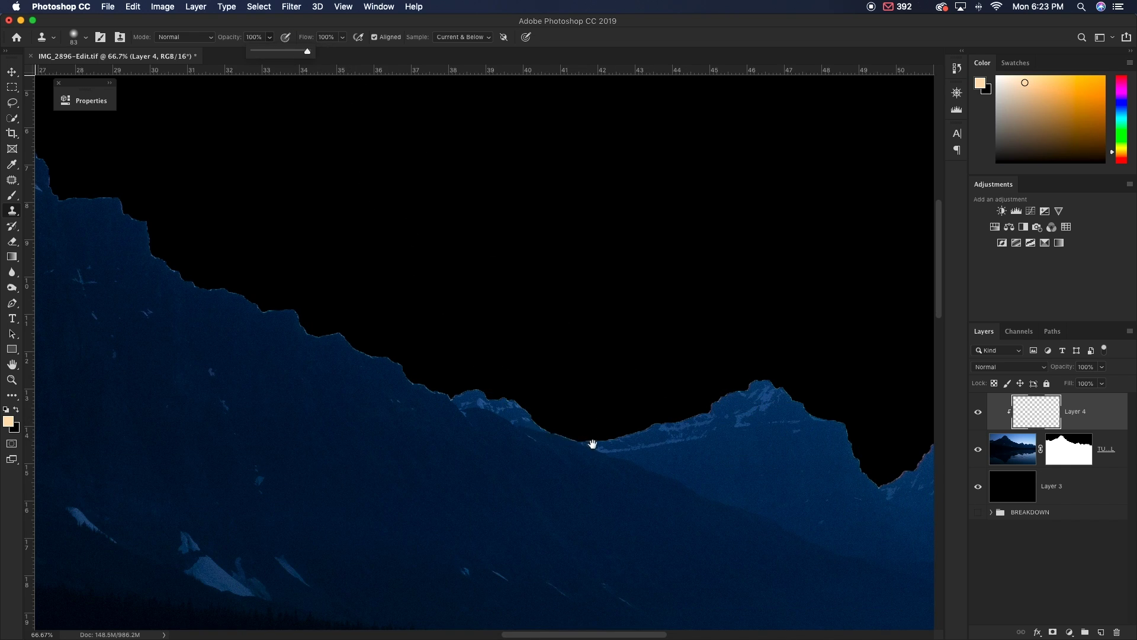
pyautogui.press('super+r')
pyautogui.moveTo(588, 444); pyautogui.dragTo(447, 429)
pyautogui.moveTo(320, 421); pyautogui.dragTo(615, 470)
pyautogui.press('super+r')
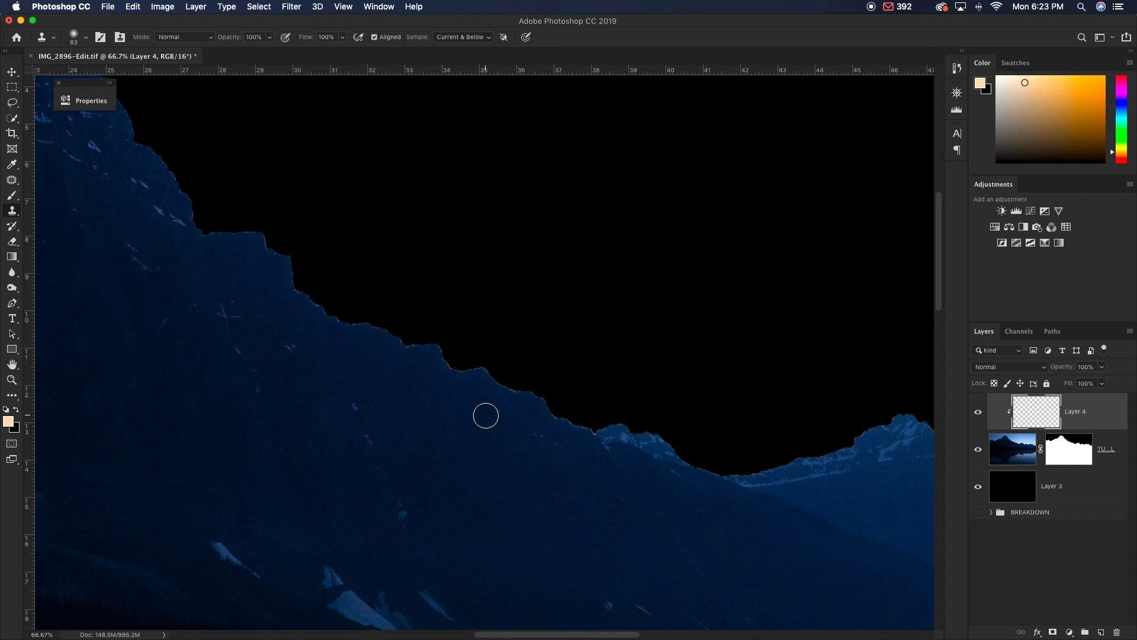
pyautogui.moveTo(485, 414); pyautogui.dragTo(473, 417)
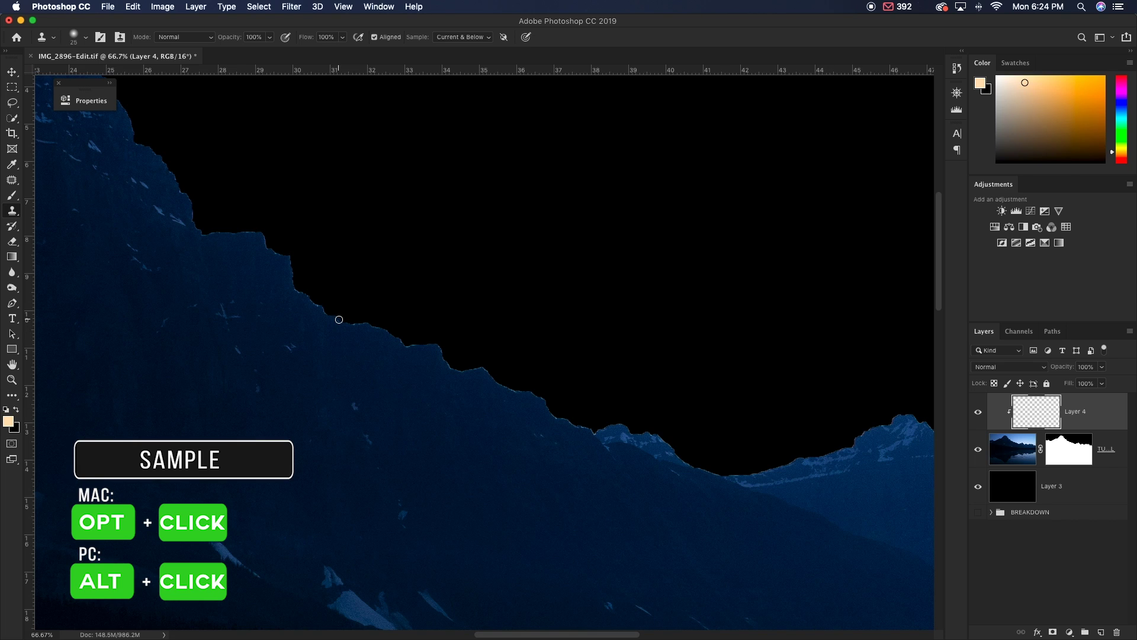
pyautogui.press(']')
# Step: Clone nearby rock texture over the bright fringe along the main mountain's descending right slope
pyautogui.moveTo(339, 320); pyautogui.dragTo(353, 324)
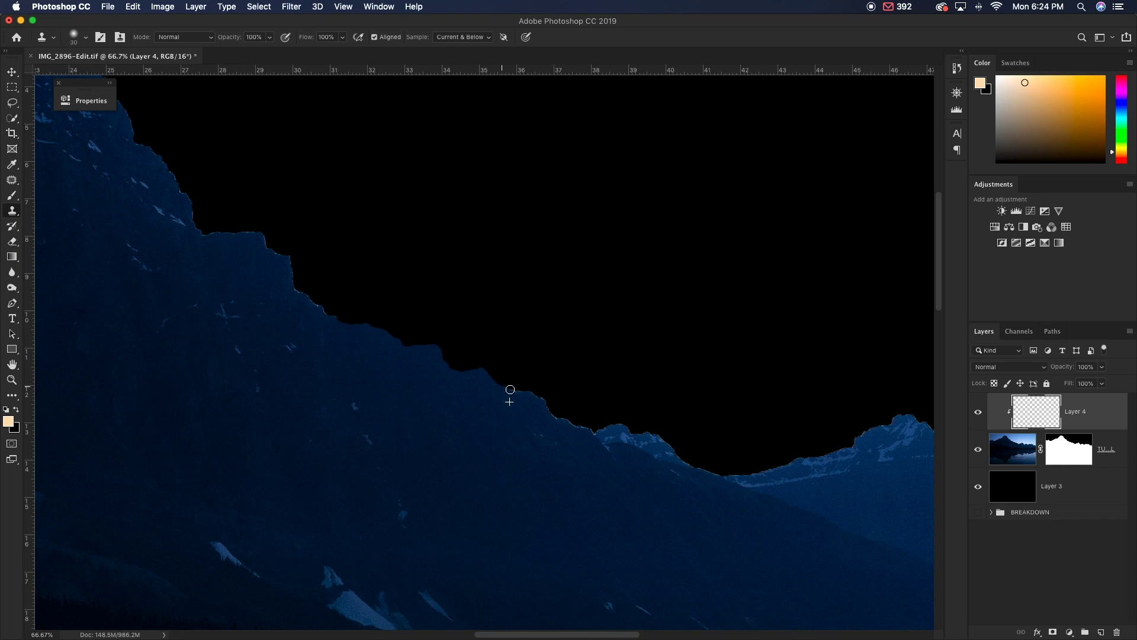
pyautogui.hscroll(2, 529, 392)
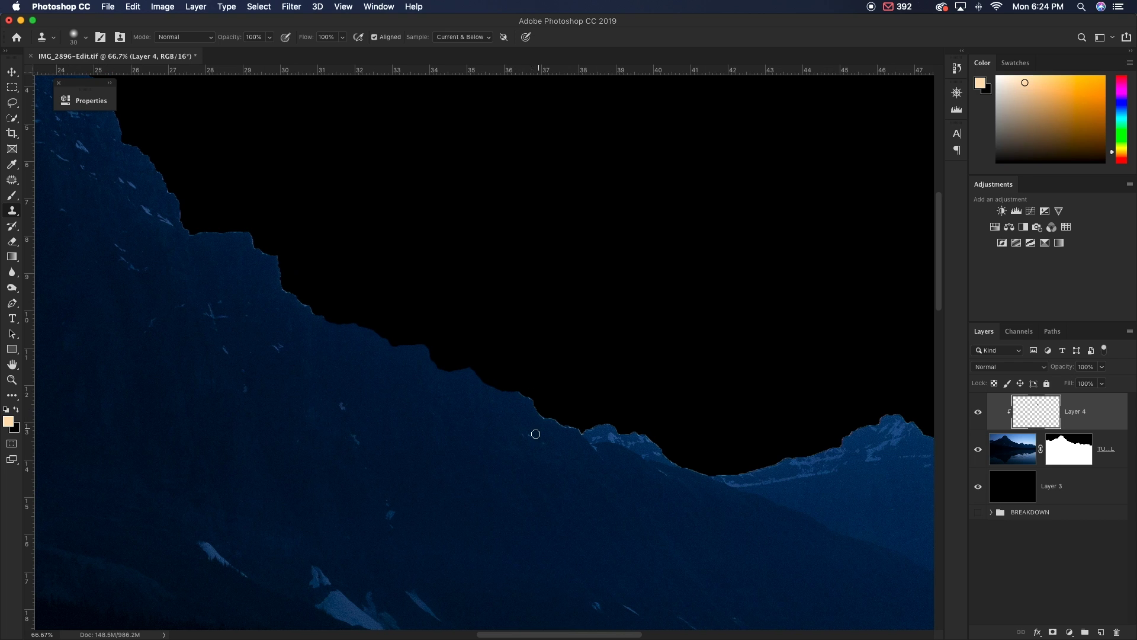
pyautogui.moveTo(525, 434); pyautogui.dragTo(472, 413)
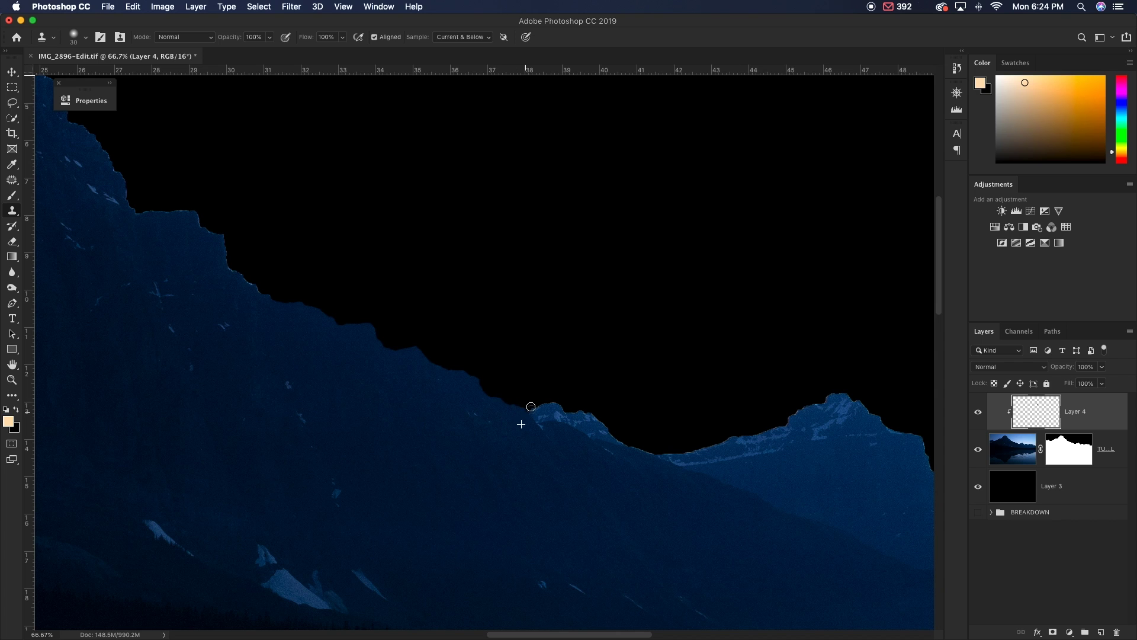
pyautogui.moveTo(629, 462); pyautogui.dragTo(579, 450)
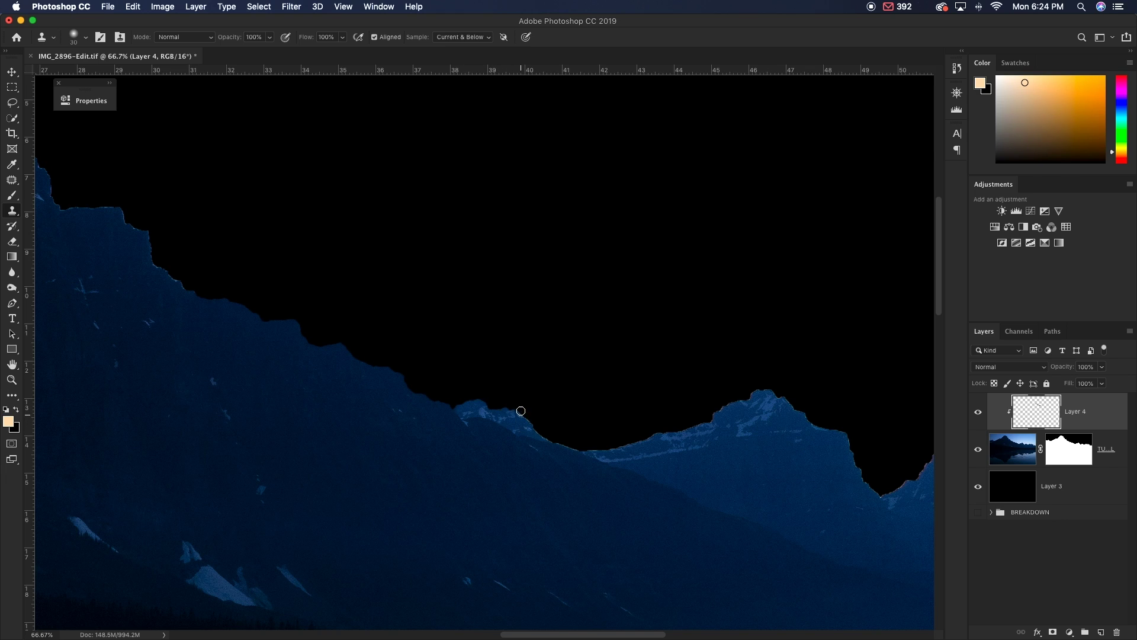
# Step: Clone over the bright fringe from the small snowy shoulder across the two distant peaks
pyautogui.keyDown('alt'); pyautogui.click(534, 438); pyautogui.keyUp('alt')
pyautogui.moveTo(542, 436); pyautogui.dragTo(543, 439)
pyautogui.moveTo(713, 418)
pyautogui.mouseDown()
pyautogui.moveTo(735, 403)
pyautogui.moveTo(650, 437)
pyautogui.moveTo(685, 409)
pyautogui.moveTo(772, 488)
pyautogui.moveTo(428, 450)
pyautogui.mouseUp()
pyautogui.keyDown('alt'); pyautogui.click(729, 421); pyautogui.keyUp('alt')
pyautogui.keyDown('alt'); pyautogui.click(654, 429); pyautogui.keyUp('alt')
pyautogui.keyDown('alt'); pyautogui.click(695, 425); pyautogui.keyUp('alt')
pyautogui.keyDown('alt'); pyautogui.click(705, 434); pyautogui.keyUp('alt')
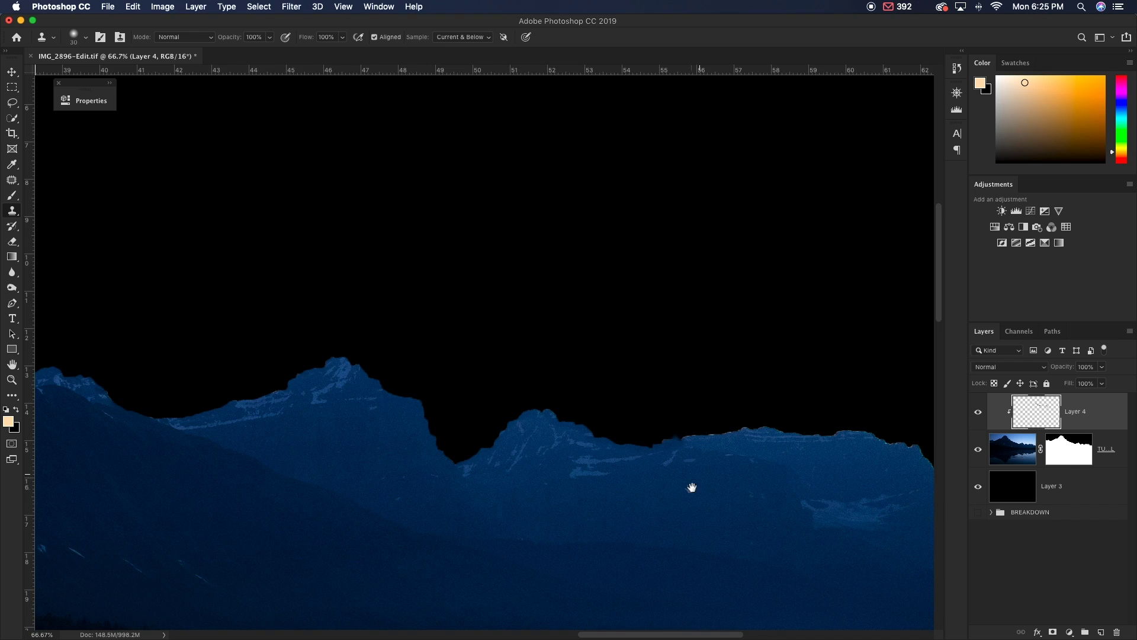
# Step: Clone over the bright fringe along the flat distant ridge toward the image's right edge
pyautogui.moveTo(692, 487); pyautogui.dragTo(613, 512)
pyautogui.moveTo(601, 458); pyautogui.dragTo(812, 462)
pyautogui.keyDown('alt'); pyautogui.click(815, 493); pyautogui.keyUp('alt')
pyautogui.moveTo(832, 472); pyautogui.dragTo(884, 517)
pyautogui.moveTo(906, 546); pyautogui.dragTo(629, 528)
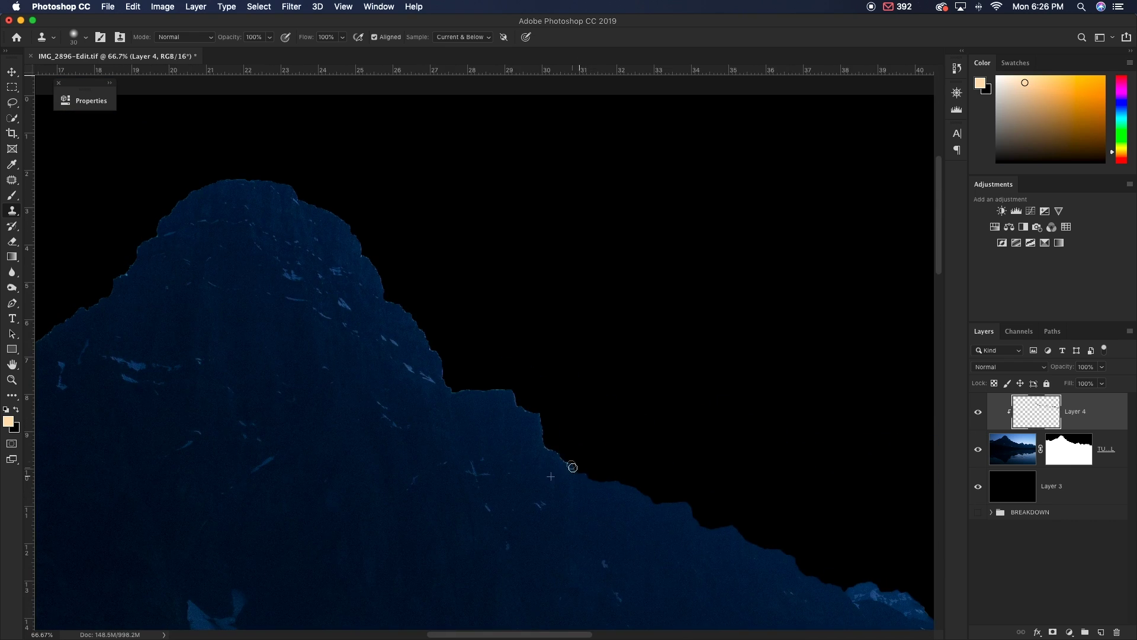
# Step: Clone over the bright fringe along the main mountain's left slope and the small peaks at the image's left edge
pyautogui.moveTo(569, 465)
pyautogui.mouseDown()
pyautogui.moveTo(441, 366)
pyautogui.moveTo(345, 222)
pyautogui.mouseUp()
pyautogui.moveTo(341, 315); pyautogui.dragTo(593, 465)
pyautogui.moveTo(471, 334)
pyautogui.mouseDown()
pyautogui.moveTo(277, 499)
pyautogui.moveTo(725, 289)
pyautogui.mouseUp()
pyautogui.moveTo(605, 326)
pyautogui.mouseDown()
pyautogui.moveTo(483, 379)
pyautogui.moveTo(468, 369)
pyautogui.moveTo(372, 417)
pyautogui.moveTo(282, 410)
pyautogui.moveTo(219, 373)
pyautogui.moveTo(372, 375)
pyautogui.moveTo(276, 393)
pyautogui.moveTo(245, 371)
pyautogui.mouseUp()
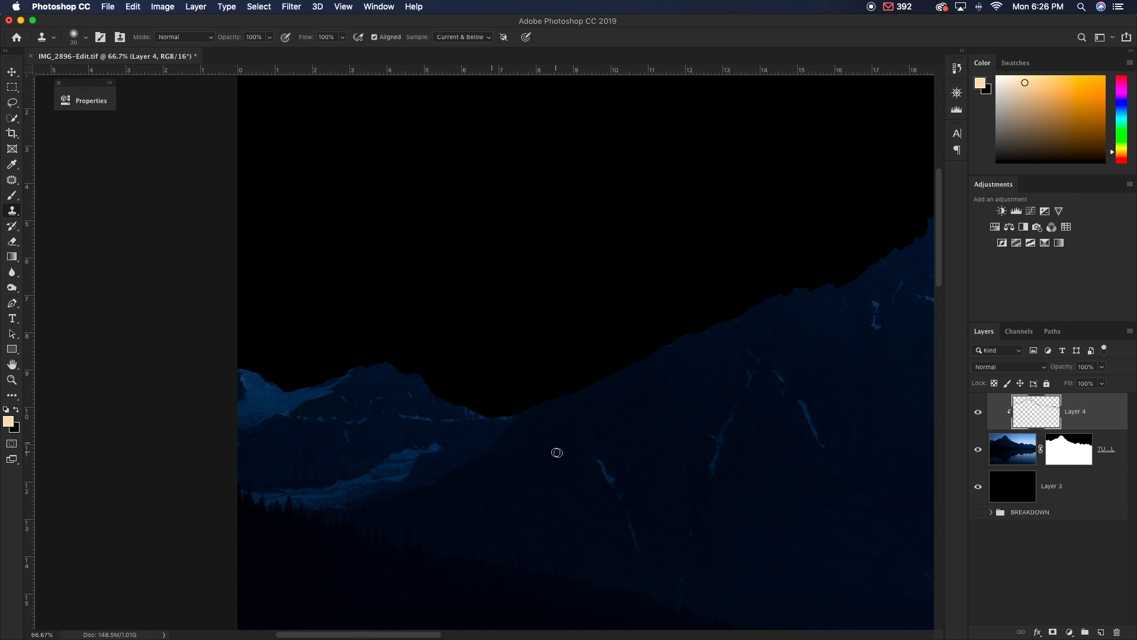
# Step: Inspect the cleaned ridgeline from the main mountain's left slope to the distant peaks and check the whole image
pyautogui.moveTo(557, 452); pyautogui.dragTo(613, 450)
pyautogui.moveTo(830, 383); pyautogui.dragTo(589, 432)
pyautogui.moveTo(566, 368); pyautogui.dragTo(252, 262)
pyautogui.moveTo(918, 452); pyautogui.dragTo(701, 472)
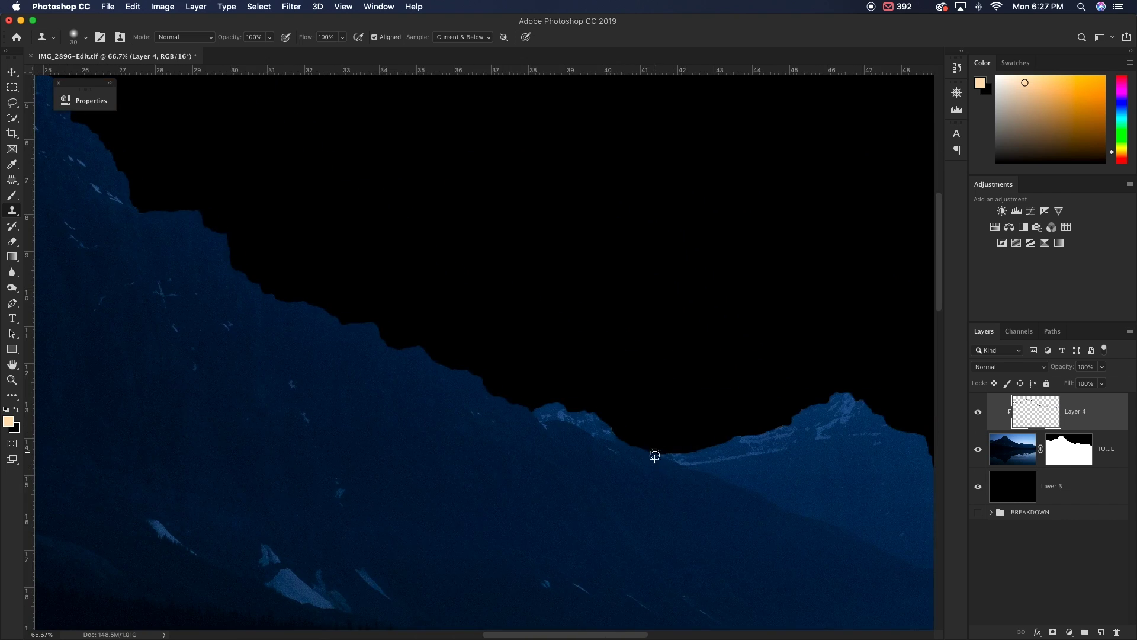
pyautogui.press('super+0')
pyautogui.press('super+minus')
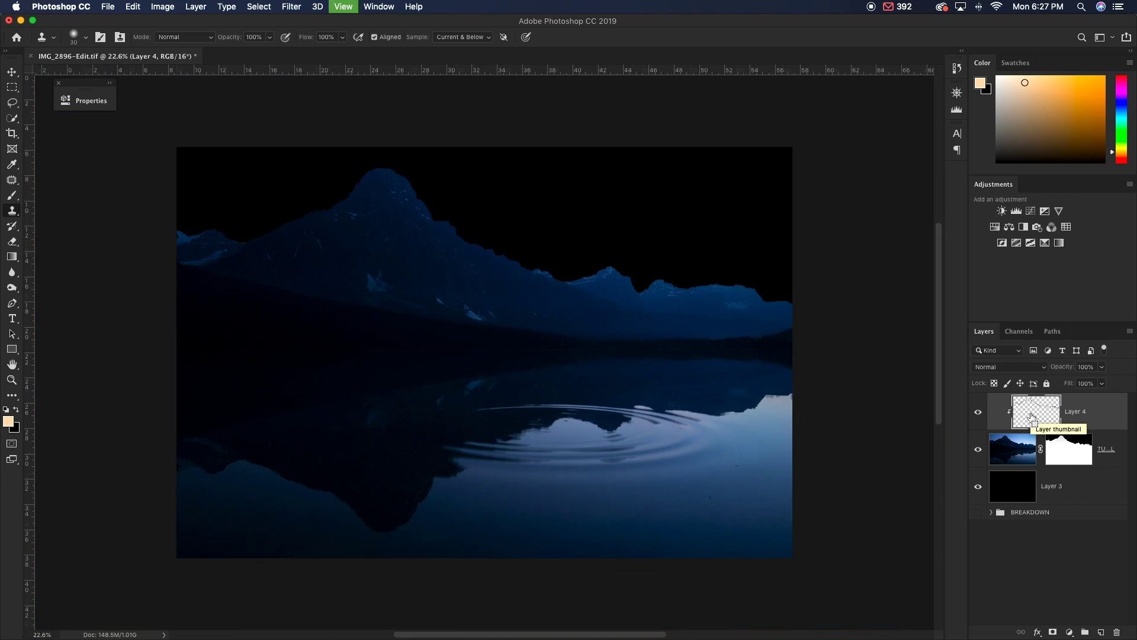
pyautogui.press('super+minus')
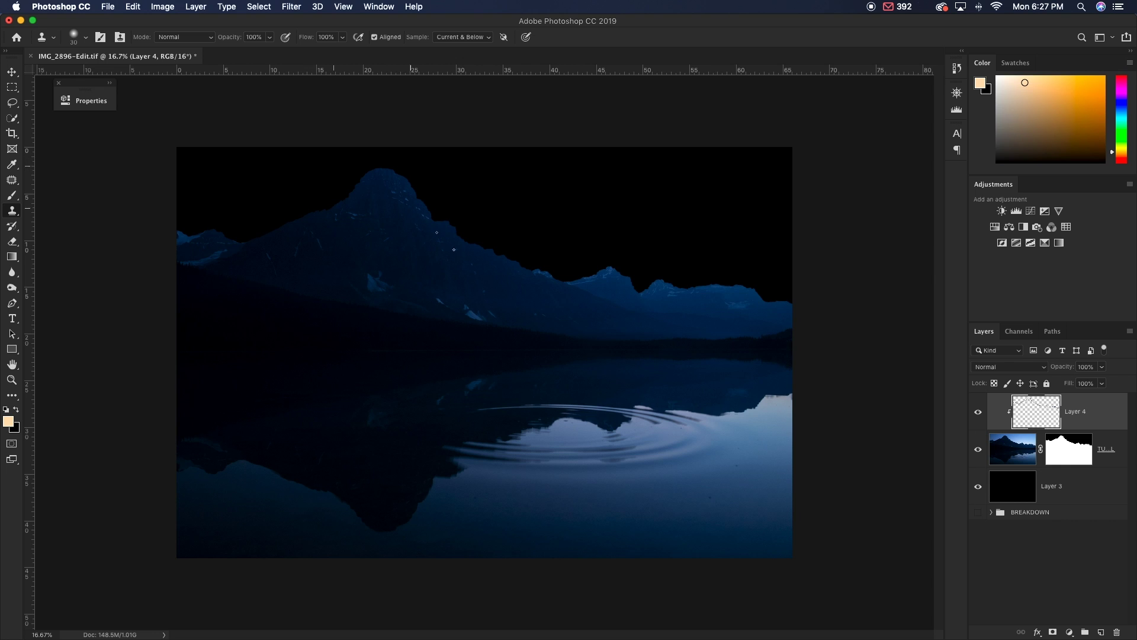
# Step: Compare the main mountain's descending right slope with Layer 4 hidden and shown to check the fringe removal
pyautogui.press('super+plus')
pyautogui.press('super+plus')
pyautogui.press('super+plus')
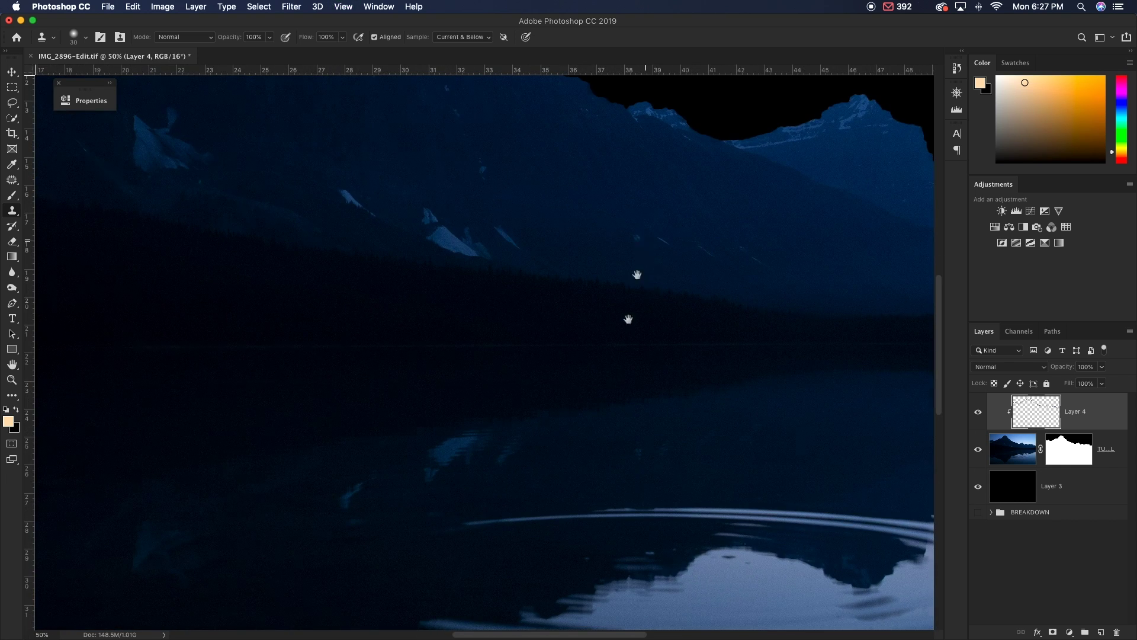
pyautogui.moveTo(643, 240); pyautogui.dragTo(594, 485)
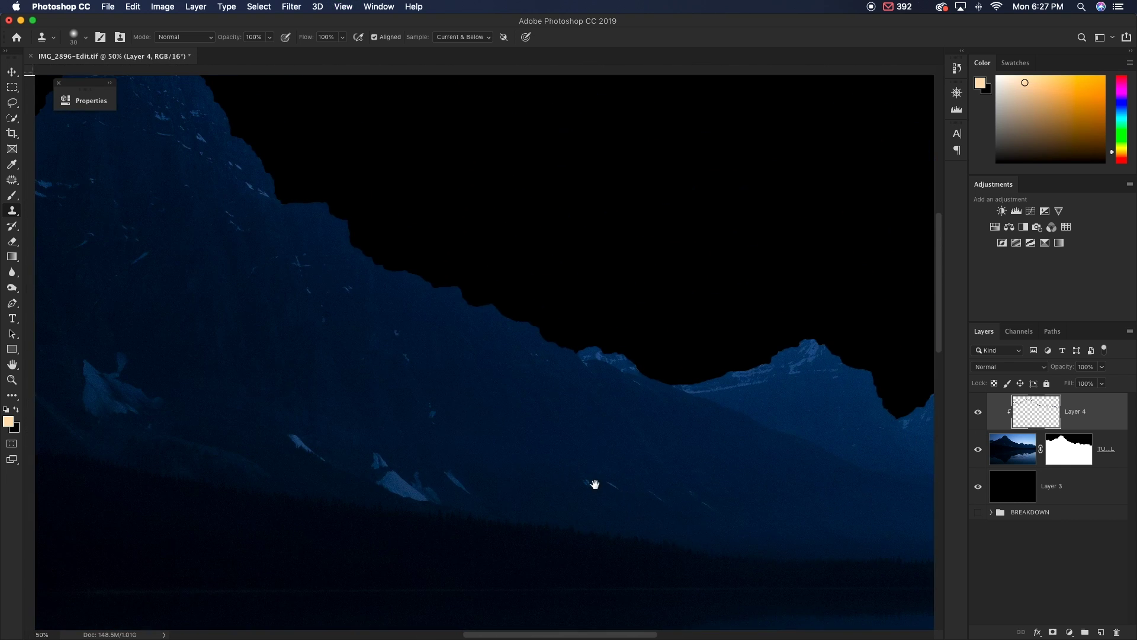
pyautogui.click(978, 413)
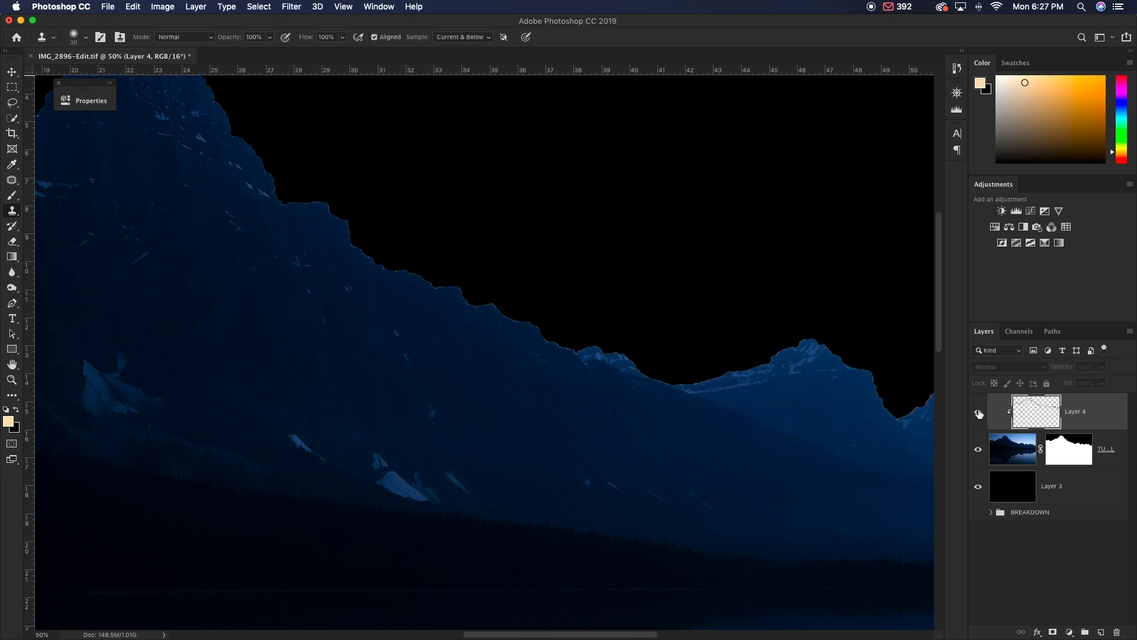
pyautogui.click(979, 413)
pyautogui.click(978, 413)
pyautogui.click(978, 413)
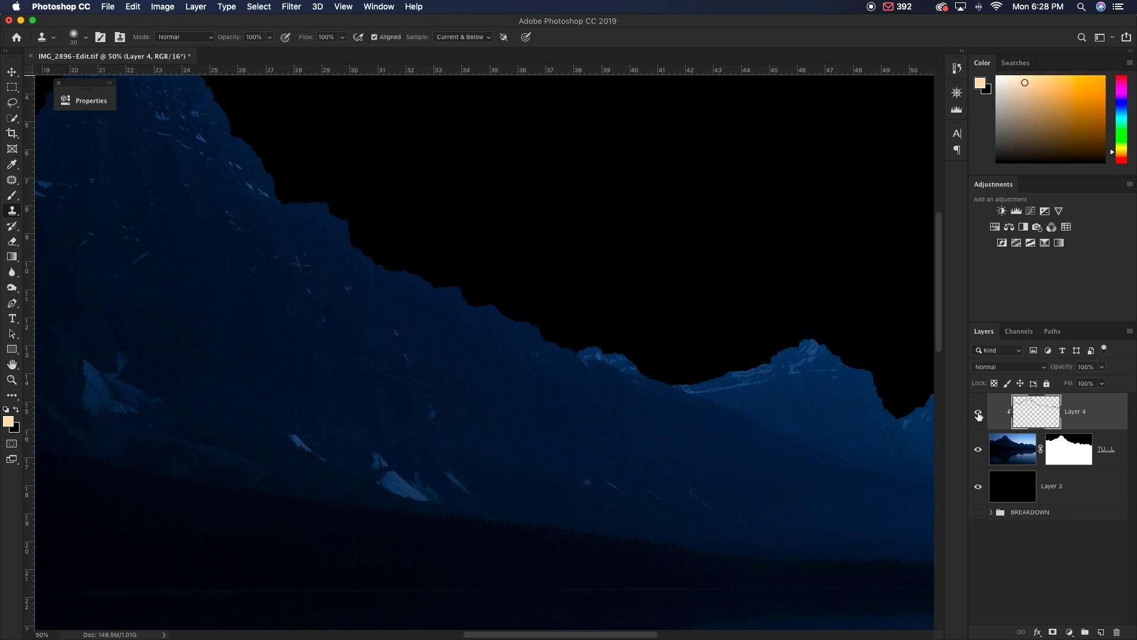
pyautogui.press('super+0')
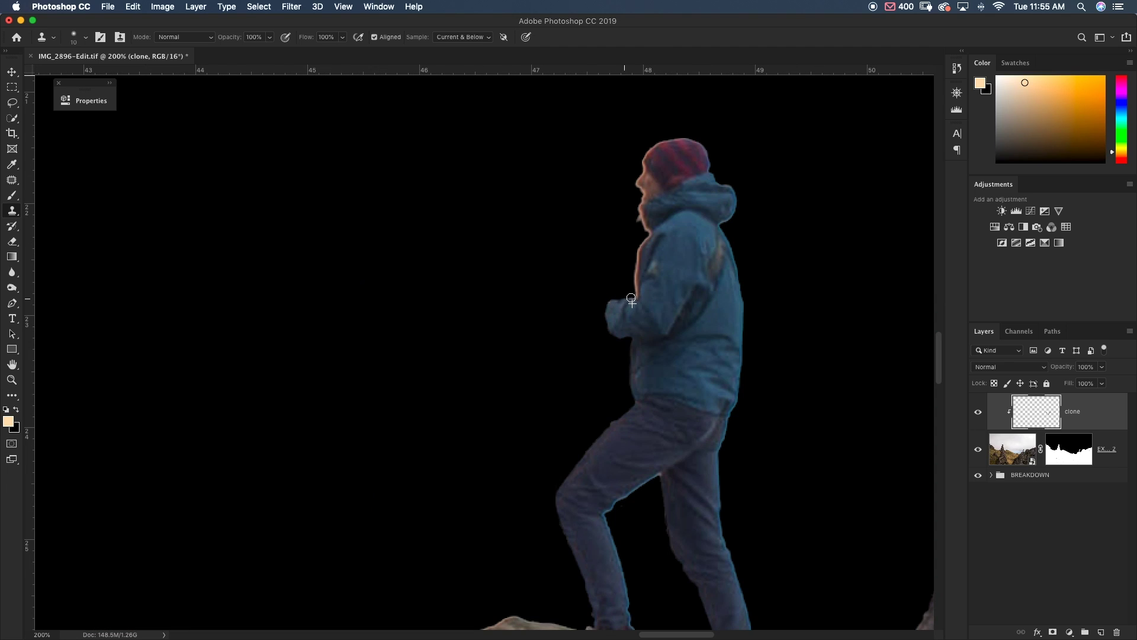
# Step: Clone over the bright fringe along the front of the hiker's blue jacket on the clone layer
pyautogui.moveTo(636, 297); pyautogui.dragTo(636, 269)
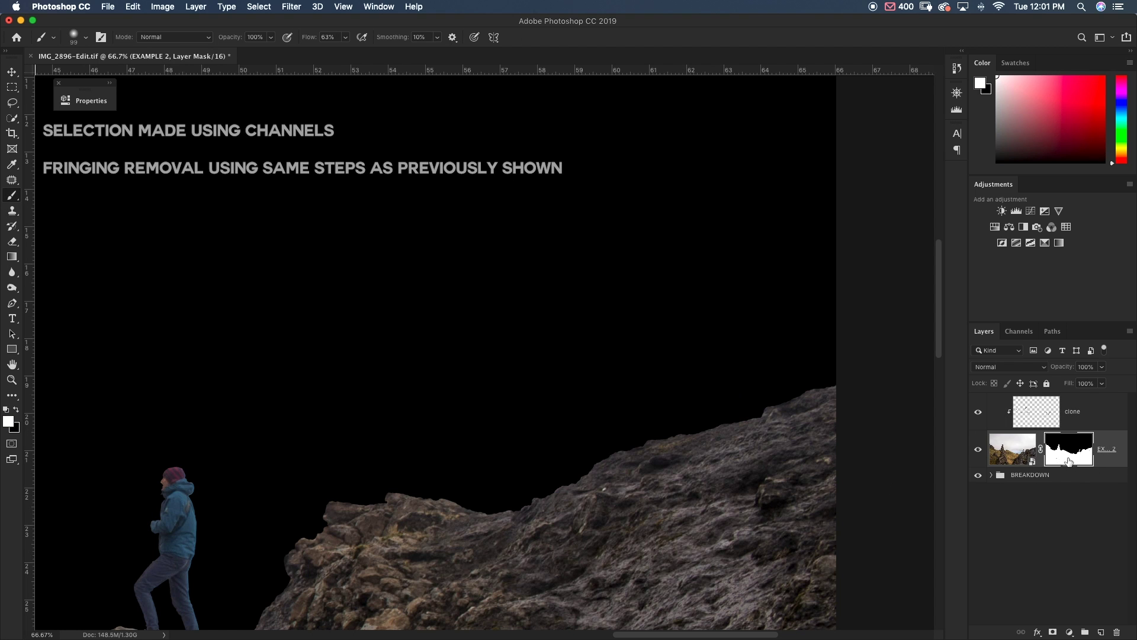
# Step: Compare the edges of the hiker and the rocky slope with the clone layer hidden and shown
pyautogui.click(977, 411)
pyautogui.click(978, 411)
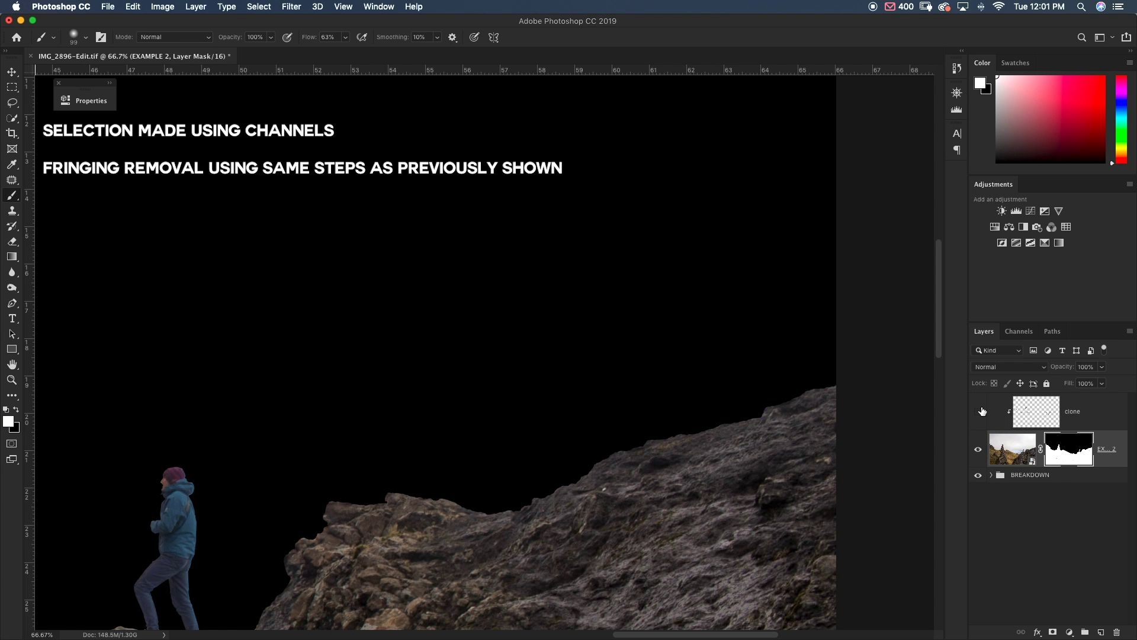
pyautogui.click(978, 411)
pyautogui.click(980, 411)
pyautogui.click(980, 411)
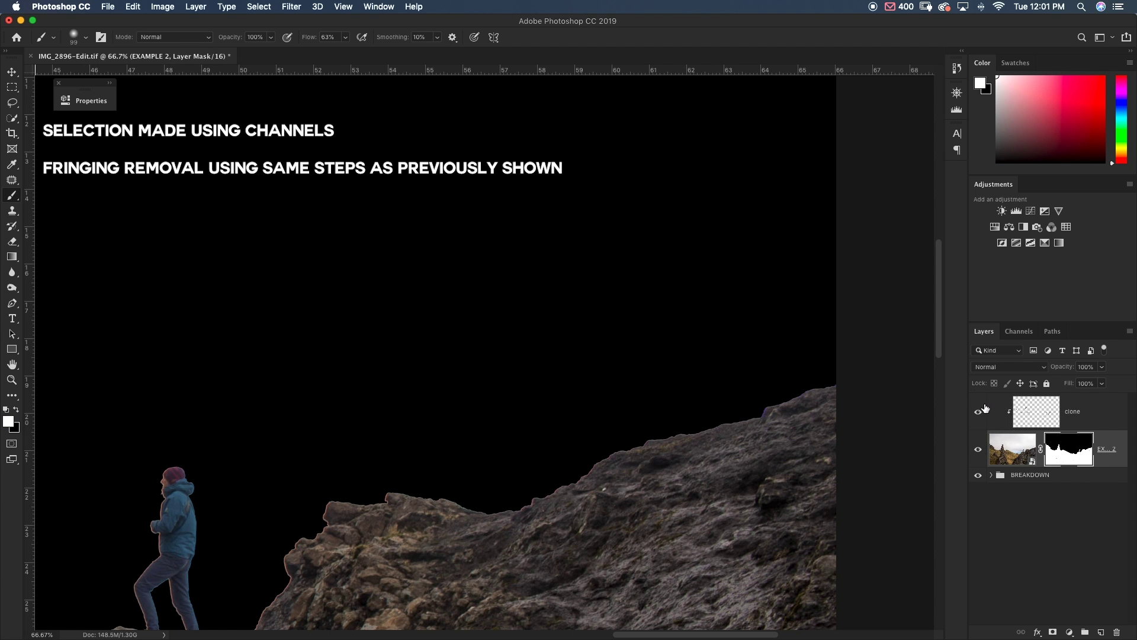
pyautogui.click(980, 410)
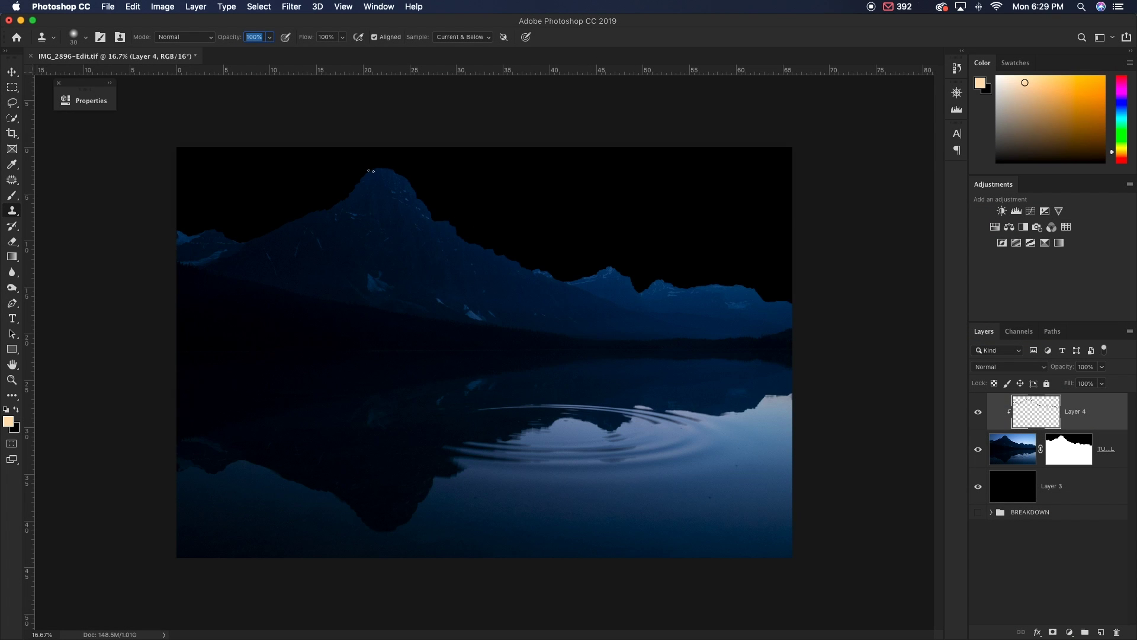
# Step: Show only the BREAKDOWN group and inspect the distant peaks' edges against the cloudy sky up to the image's right edge
pyautogui.keyDown('alt'); pyautogui.click(978, 512); pyautogui.keyUp('alt')
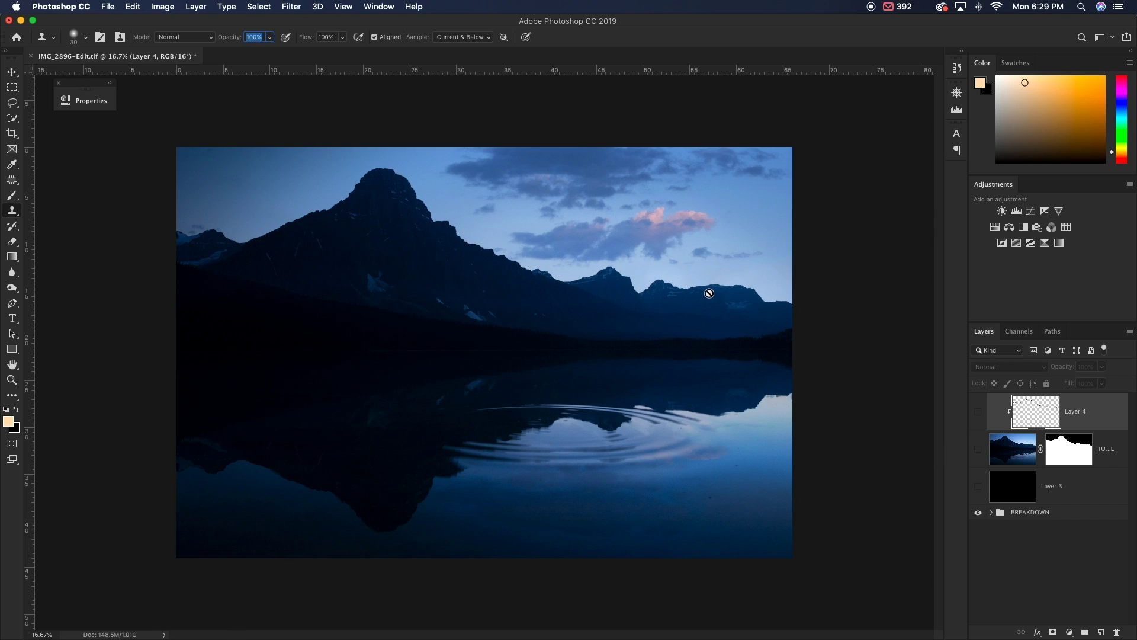
pyautogui.press('super+=')
pyautogui.press('super+=')
pyautogui.press('super+=')
pyautogui.press('super+=')
pyautogui.press('space')
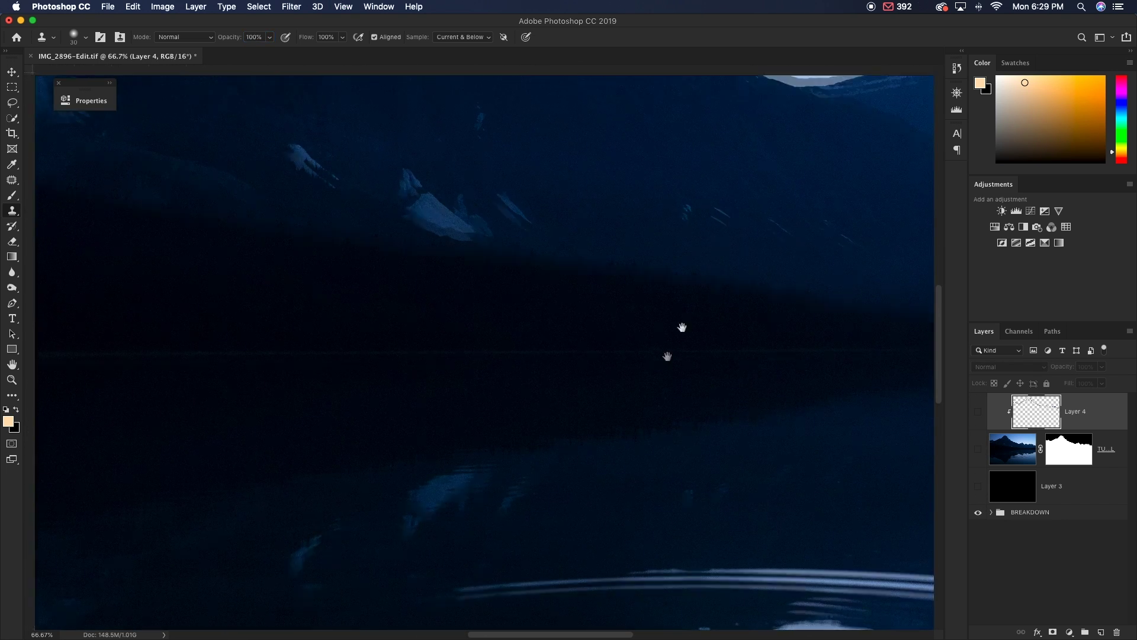
pyautogui.moveTo(683, 327); pyautogui.dragTo(624, 345)
pyautogui.press('space')
pyautogui.moveTo(728, 313); pyautogui.dragTo(570, 308)
pyautogui.moveTo(747, 375); pyautogui.dragTo(680, 391)
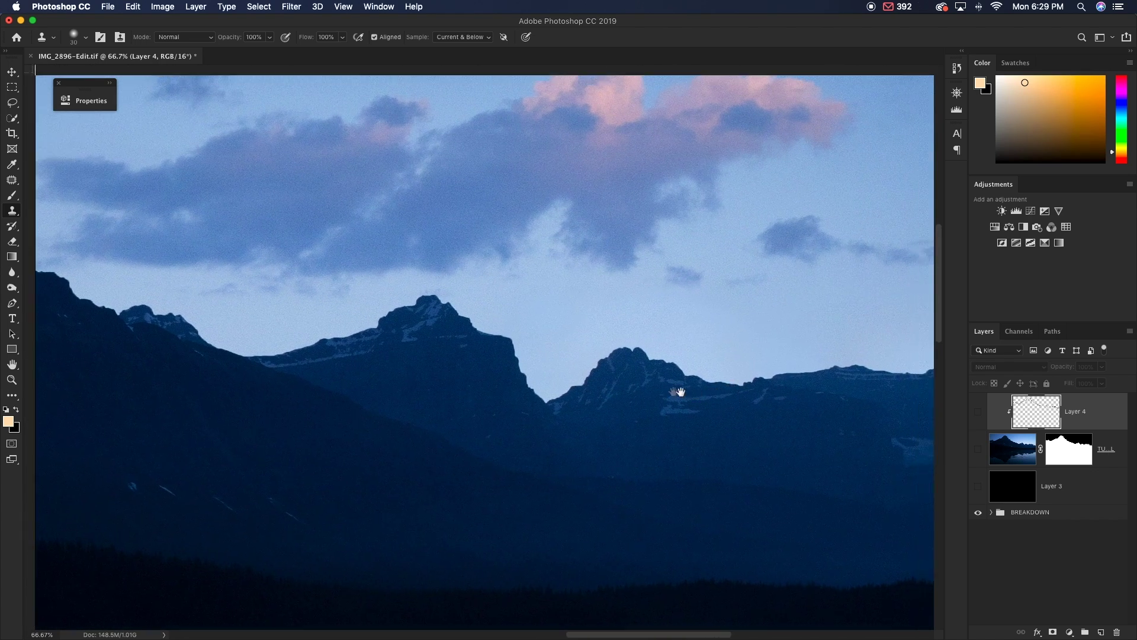
pyautogui.moveTo(794, 388); pyautogui.dragTo(632, 381)
pyautogui.moveTo(730, 401); pyautogui.dragTo(549, 380)
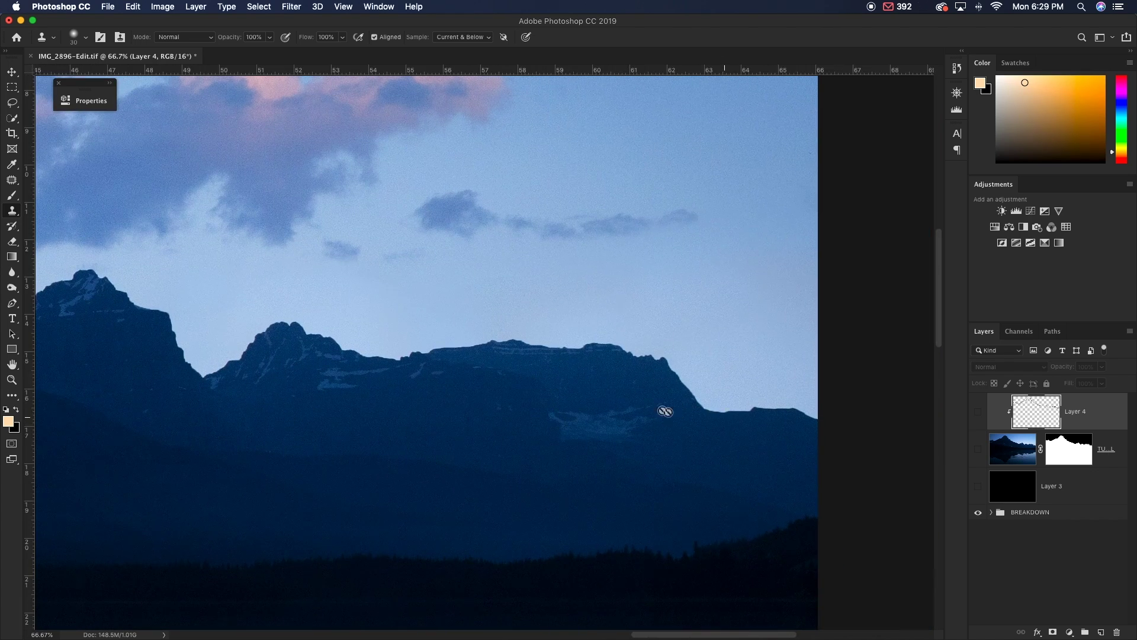
# Step: Examine the main mountain's summit and right slope against the cloudy sky, and the full composite
pyautogui.moveTo(296, 326); pyautogui.dragTo(760, 401)
pyautogui.moveTo(332, 364); pyautogui.dragTo(822, 505)
pyautogui.moveTo(414, 371); pyautogui.dragTo(531, 483)
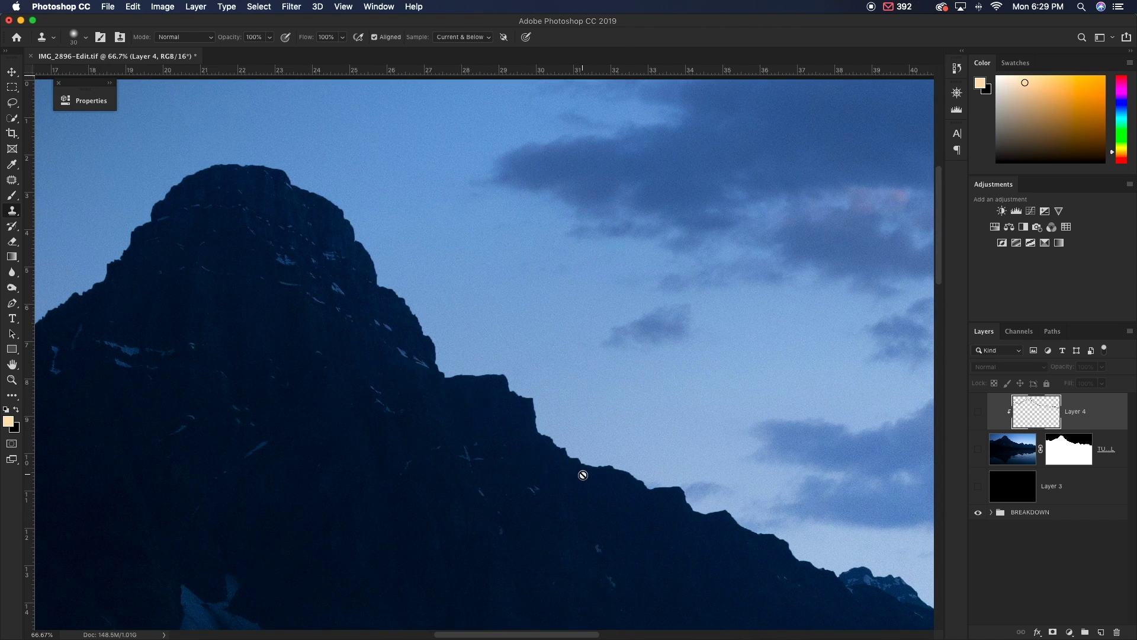
pyautogui.press('super+0')
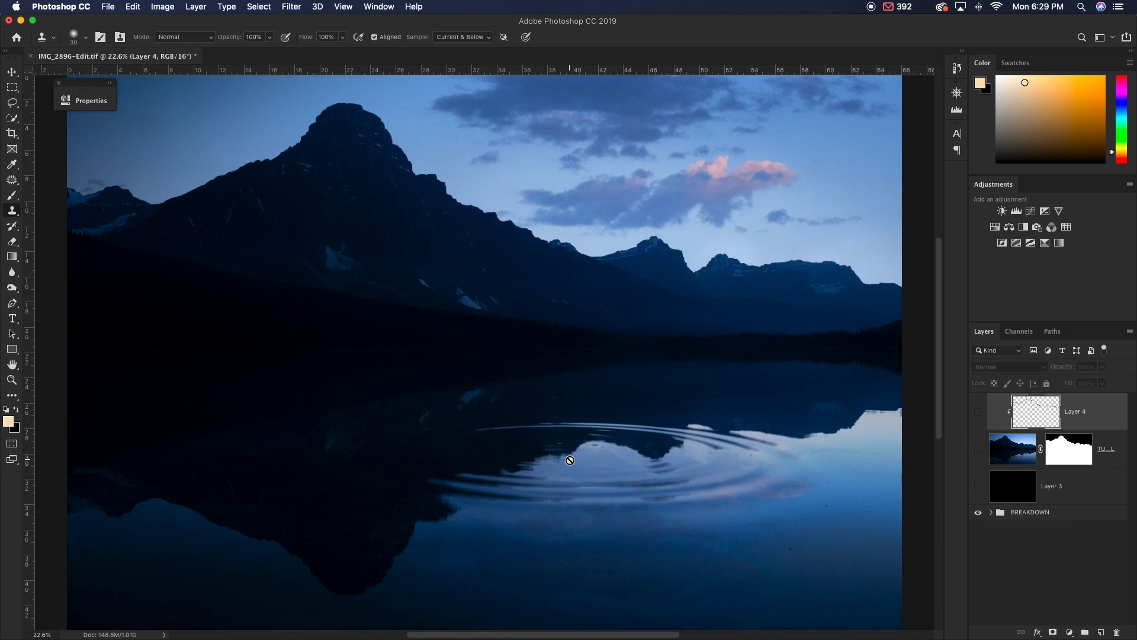